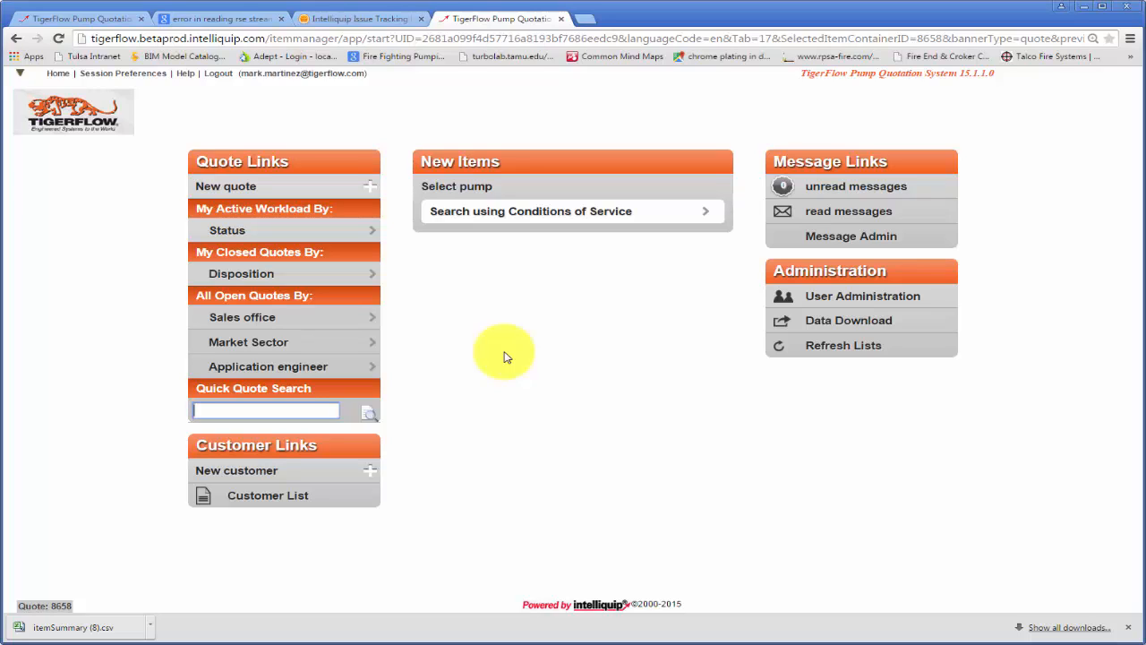
- Start a new quote with quote status Quoted, quote type Firm and the Domestic option
left_click(312, 190)
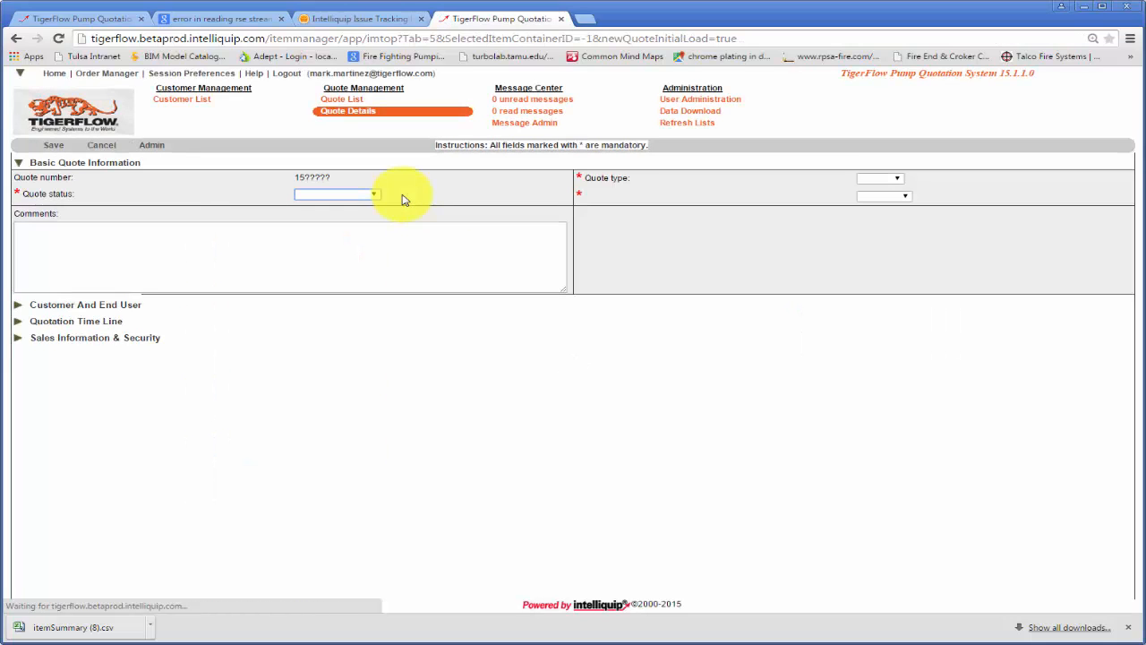
left_click(374, 197)
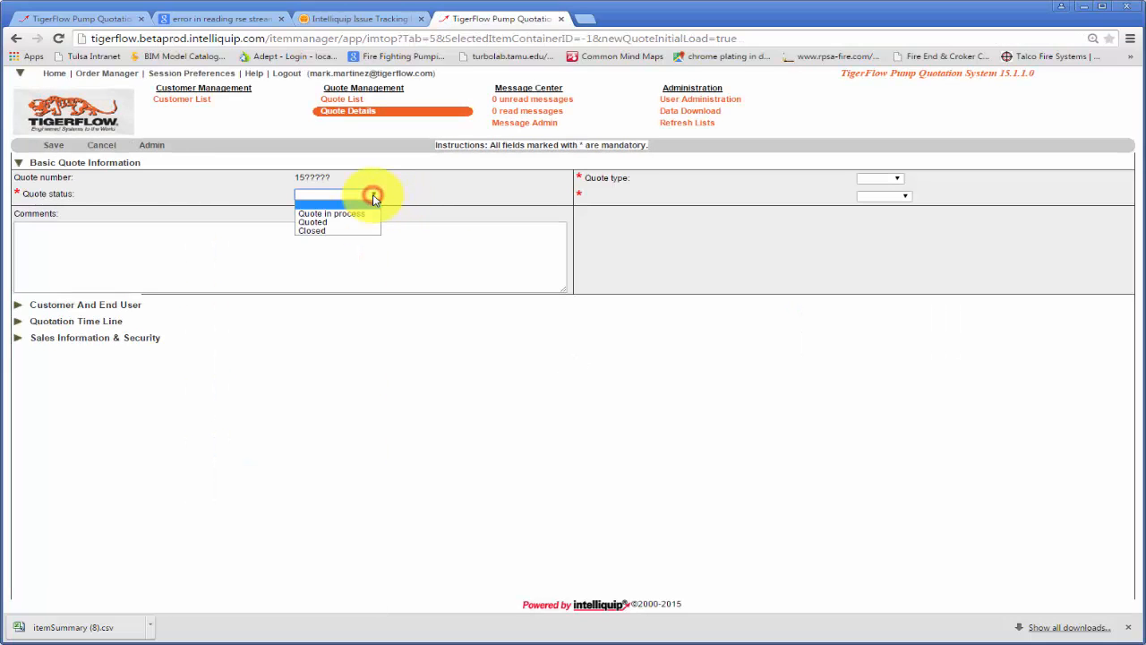
left_click(334, 224)
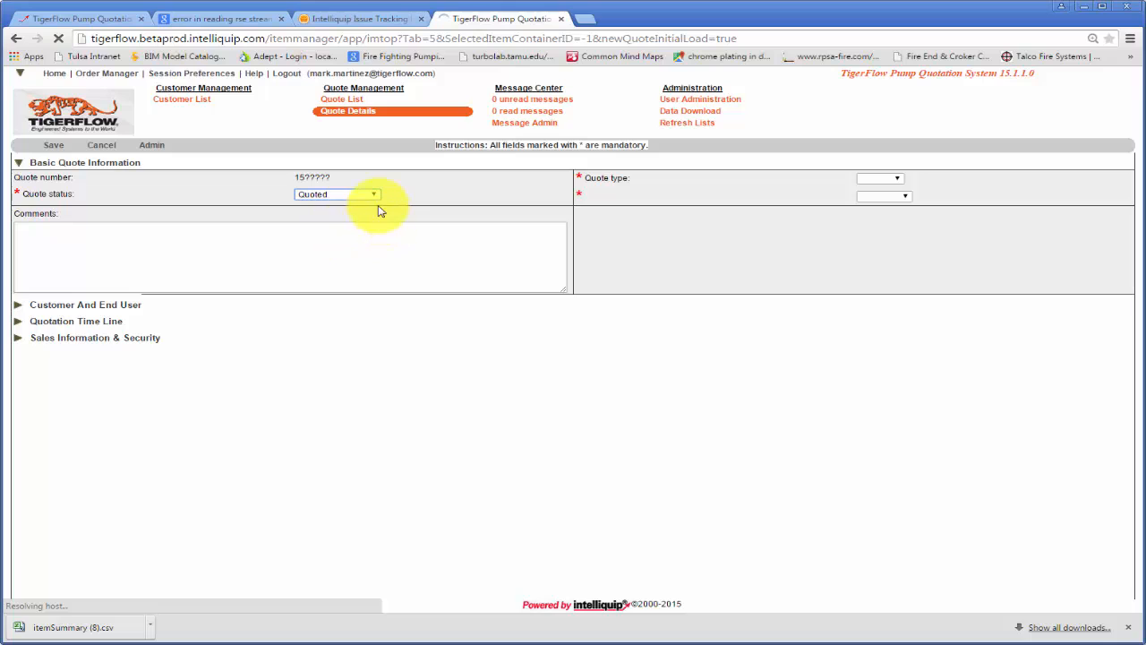
left_click(897, 181)
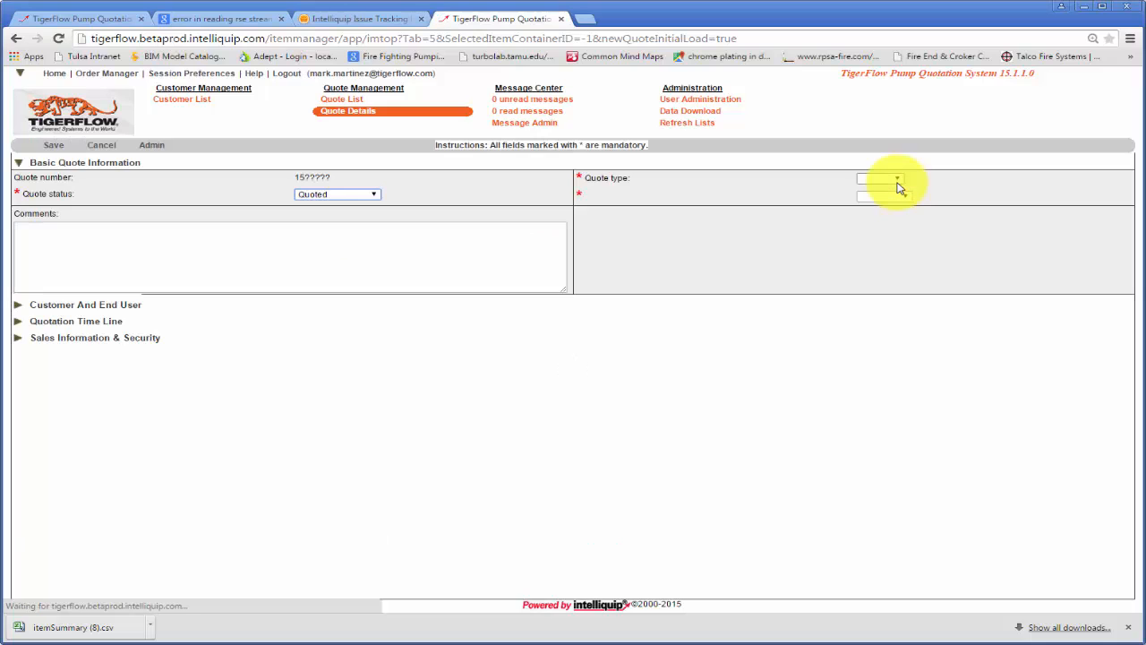
left_click(897, 179)
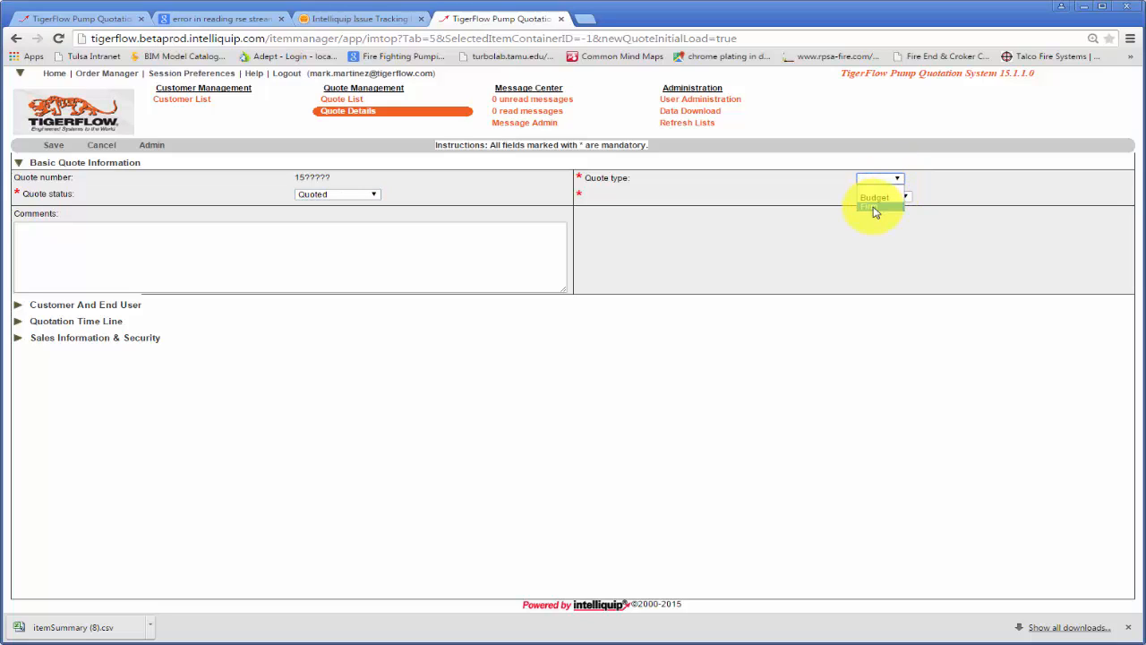
left_click(870, 206)
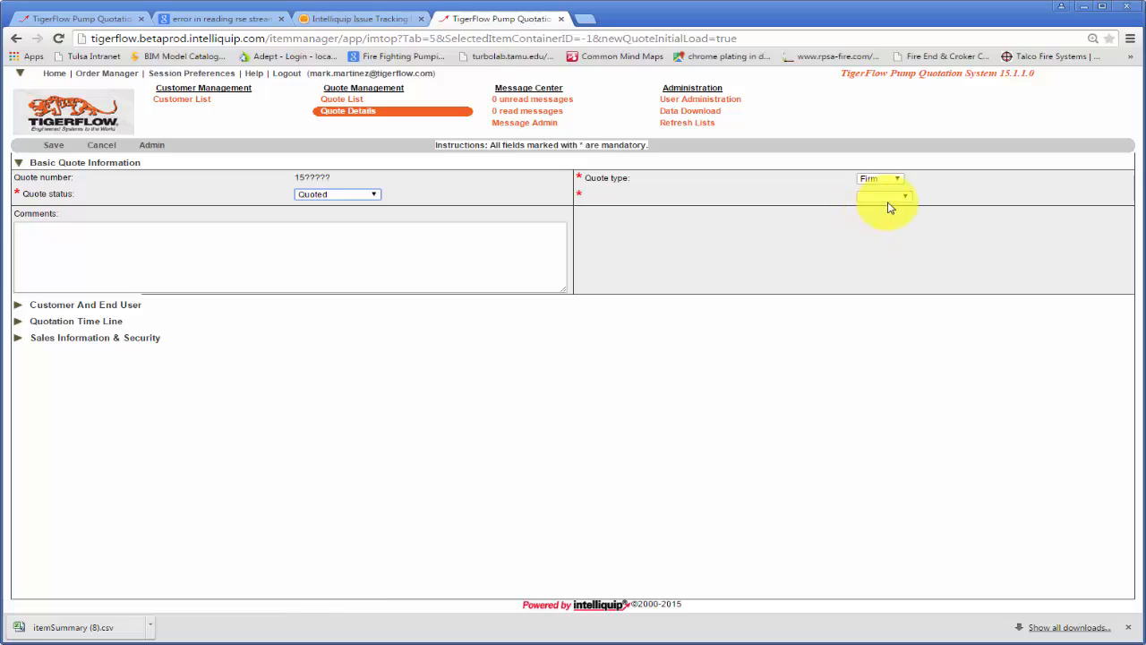
left_click(894, 196)
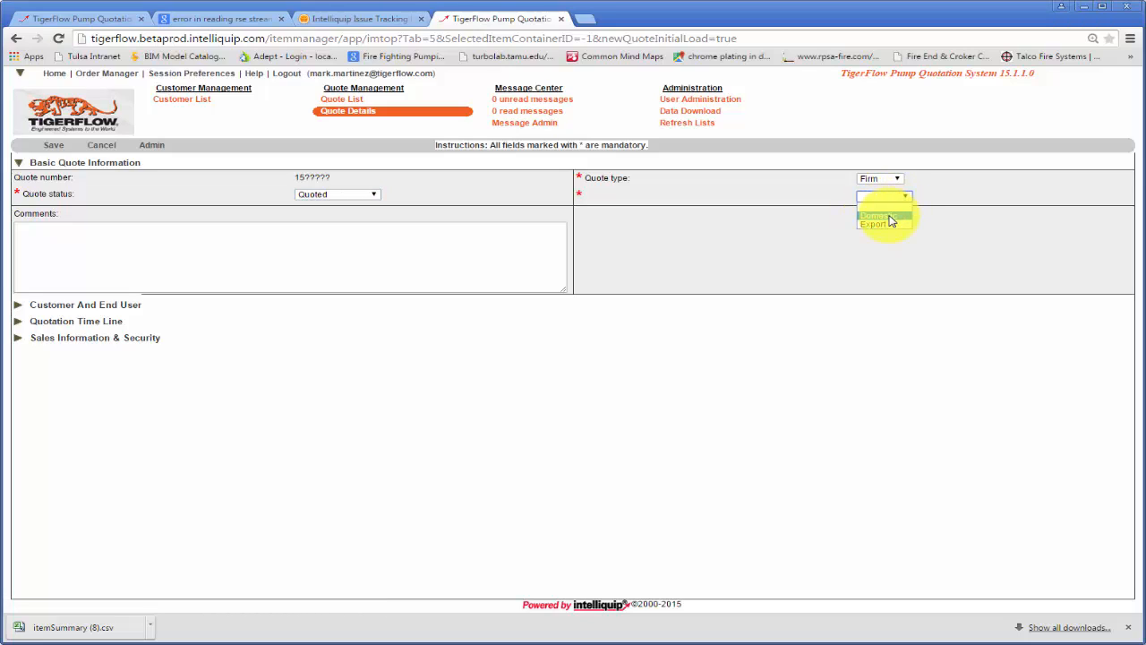
left_click(891, 220)
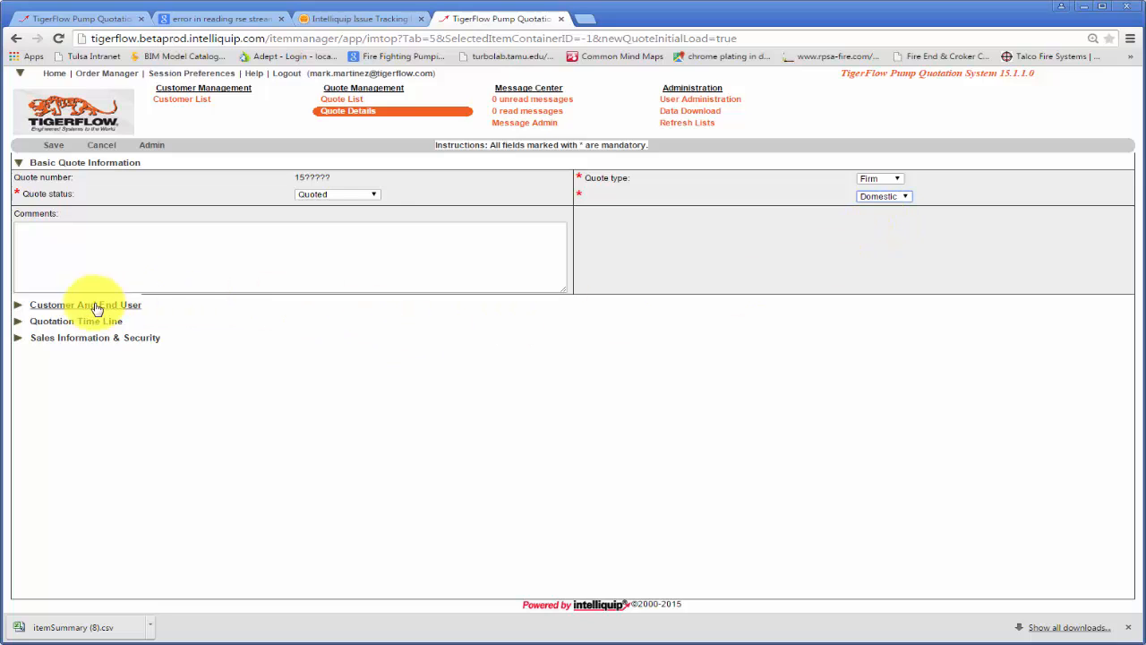
- Look up all customers with the wildcard * as customer name and assign Bidding Contractor to the quote
left_click(17, 305)
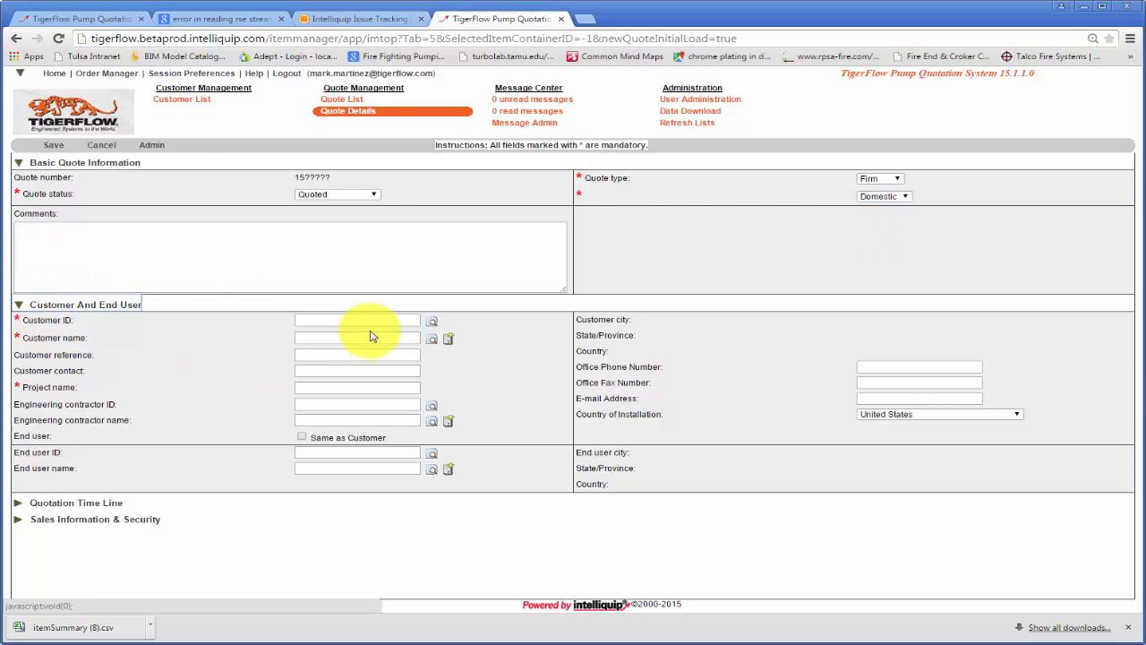
left_click(431, 326)
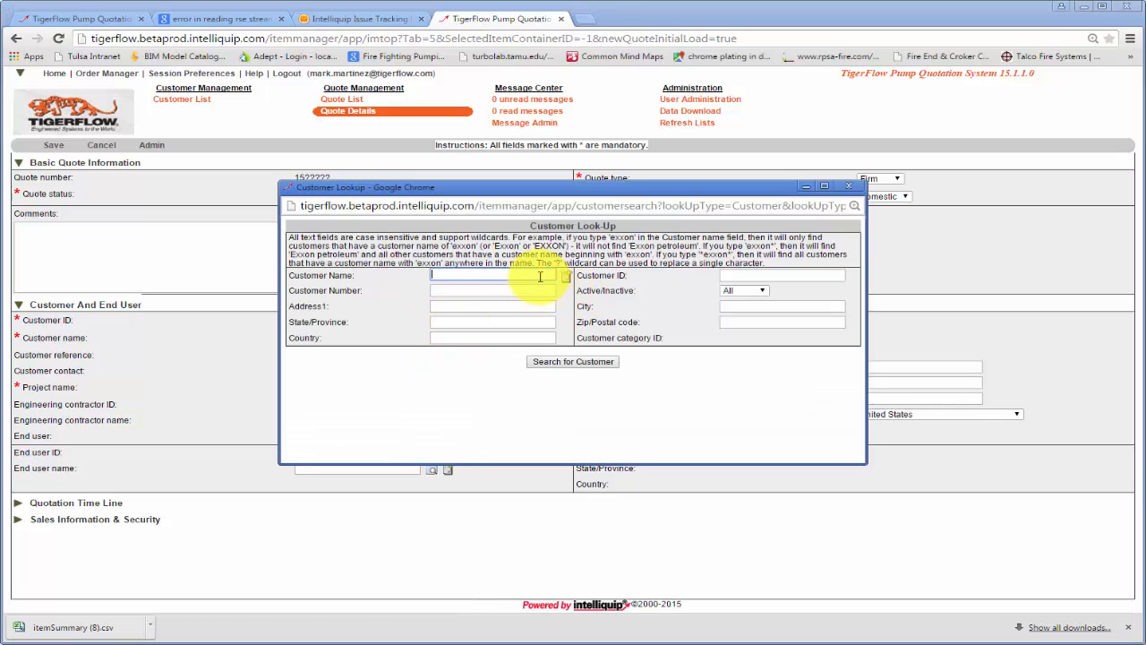
left_click(540, 277)
type("*")
key("Return")
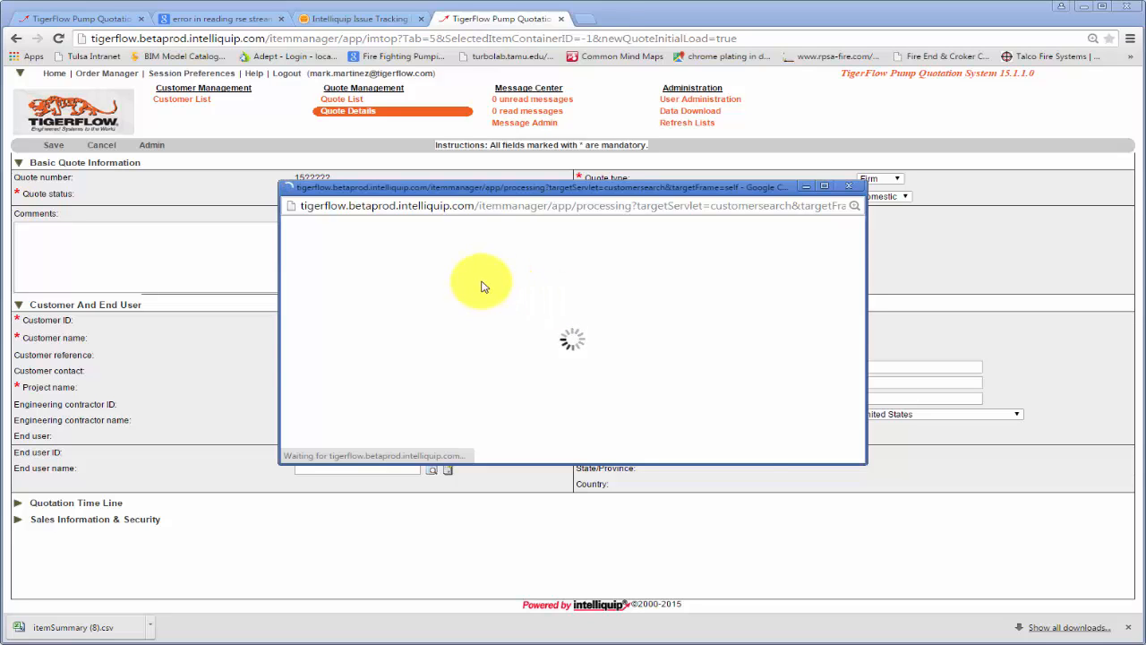
left_click_drag(492, 463, 498, 582)
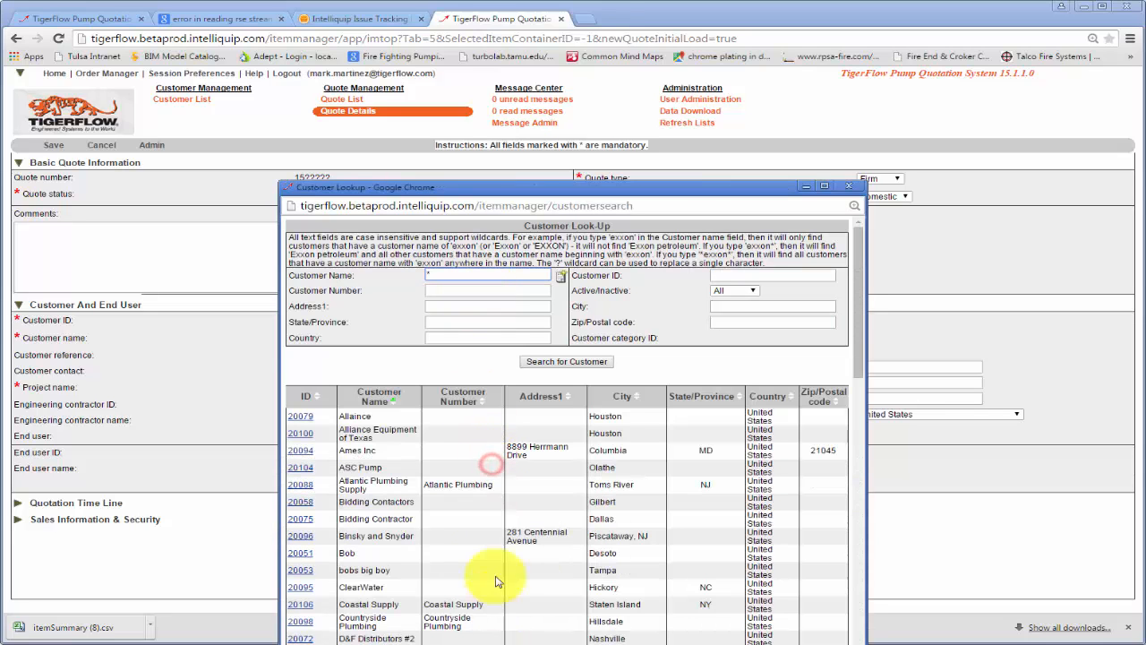
left_click(305, 523)
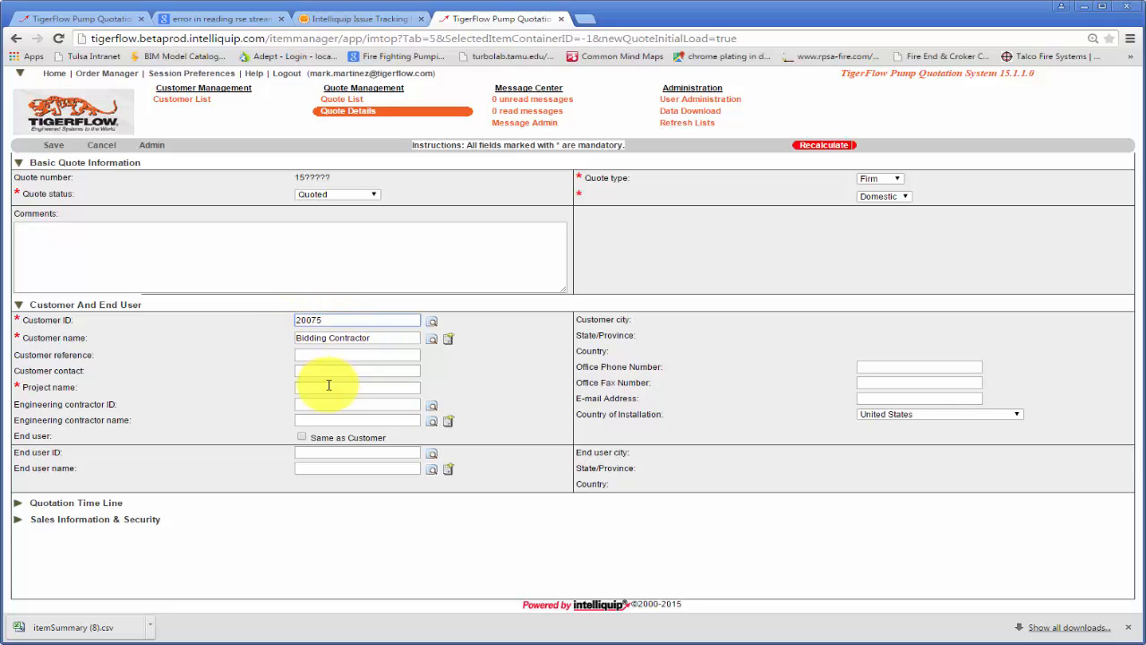
- Enter Test Project as the quote's project name
left_click(327, 387)
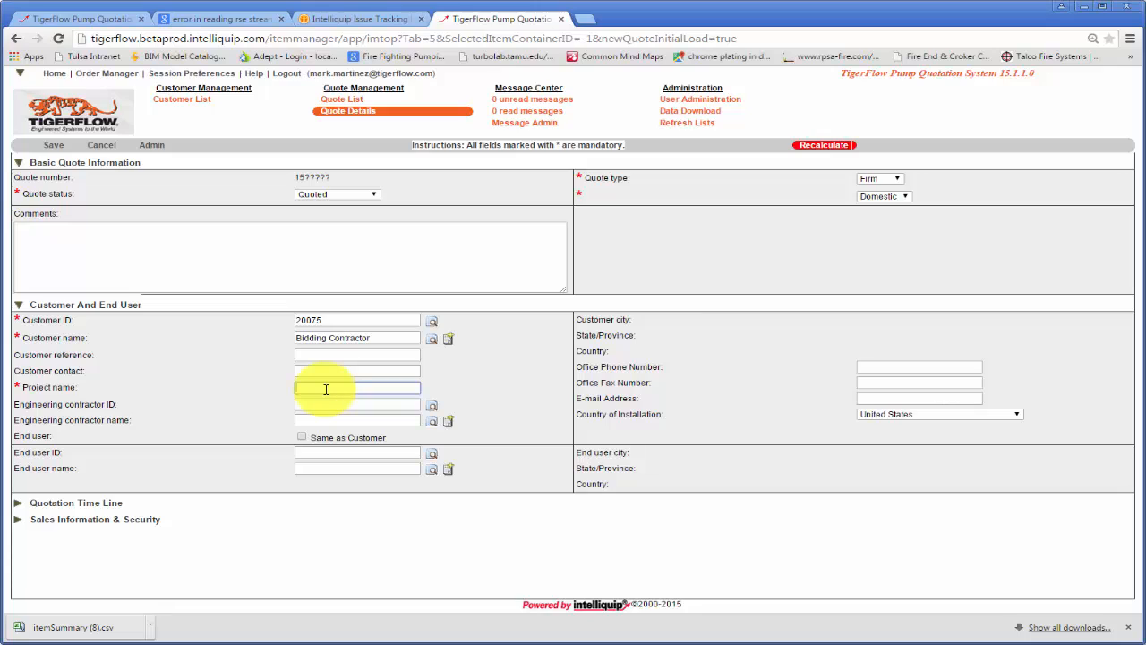
type("Test Project")
left_click(514, 377)
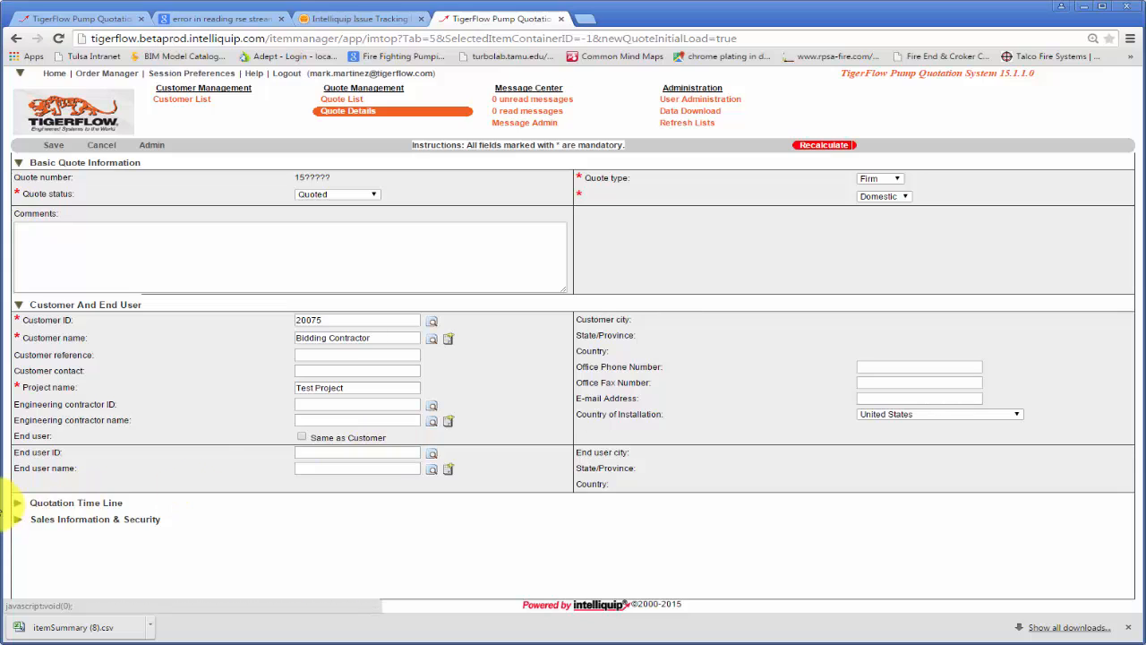
- Set the anticipated order date in the quotation time line to 14 May 2016
left_click(14, 504)
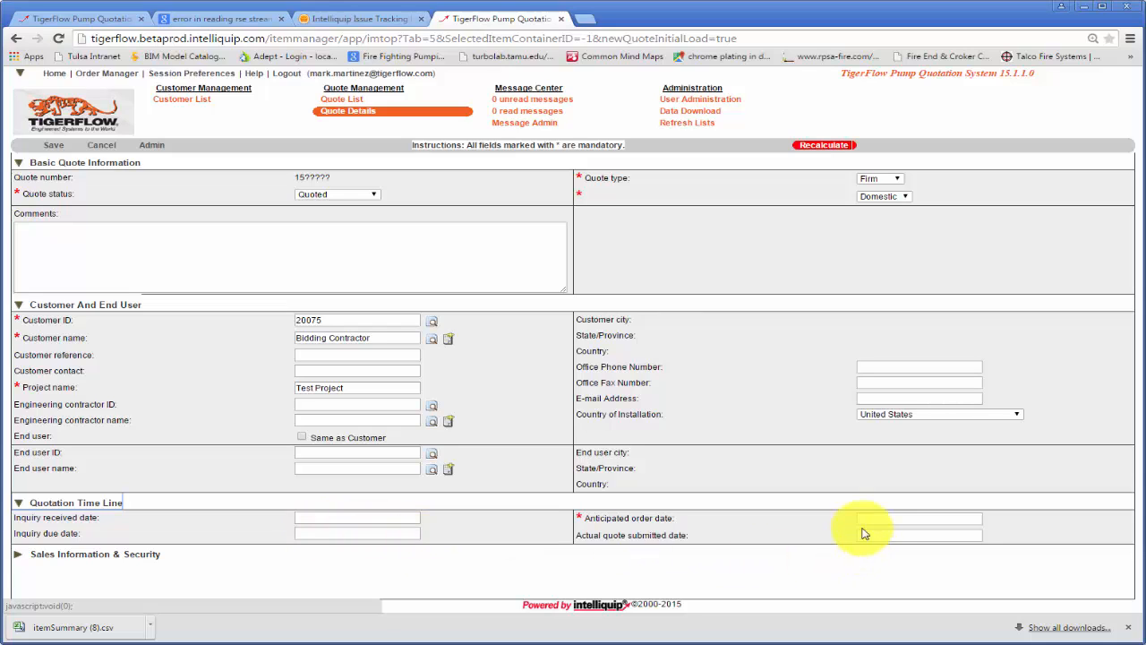
left_click(880, 519)
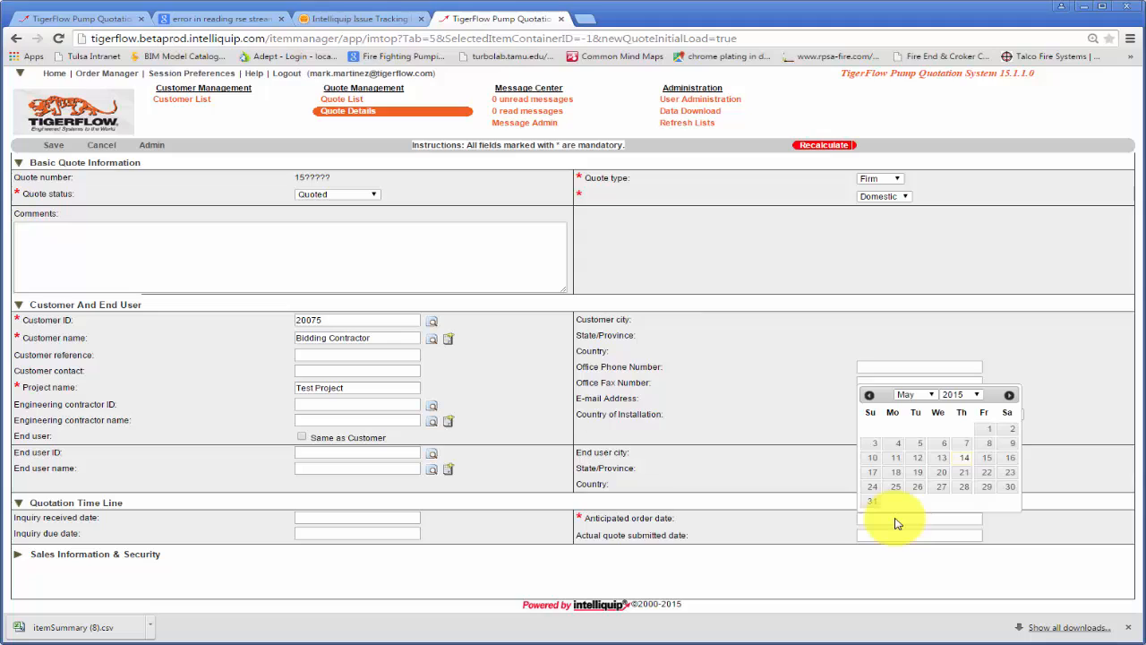
left_click(978, 398)
left_click(956, 493)
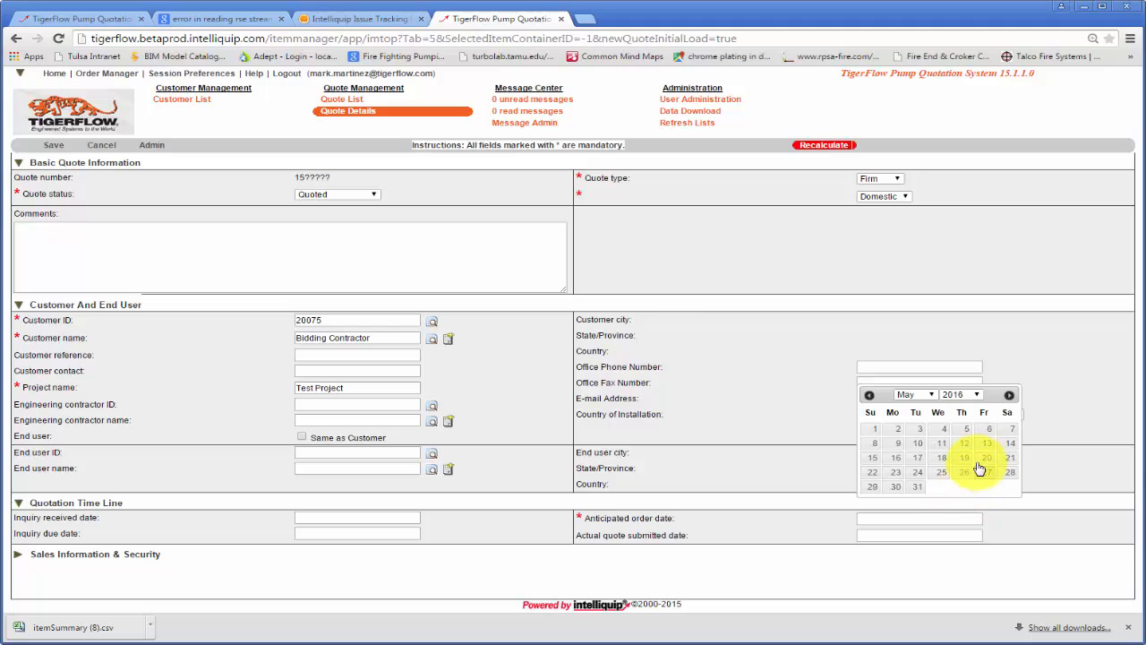
left_click(1008, 443)
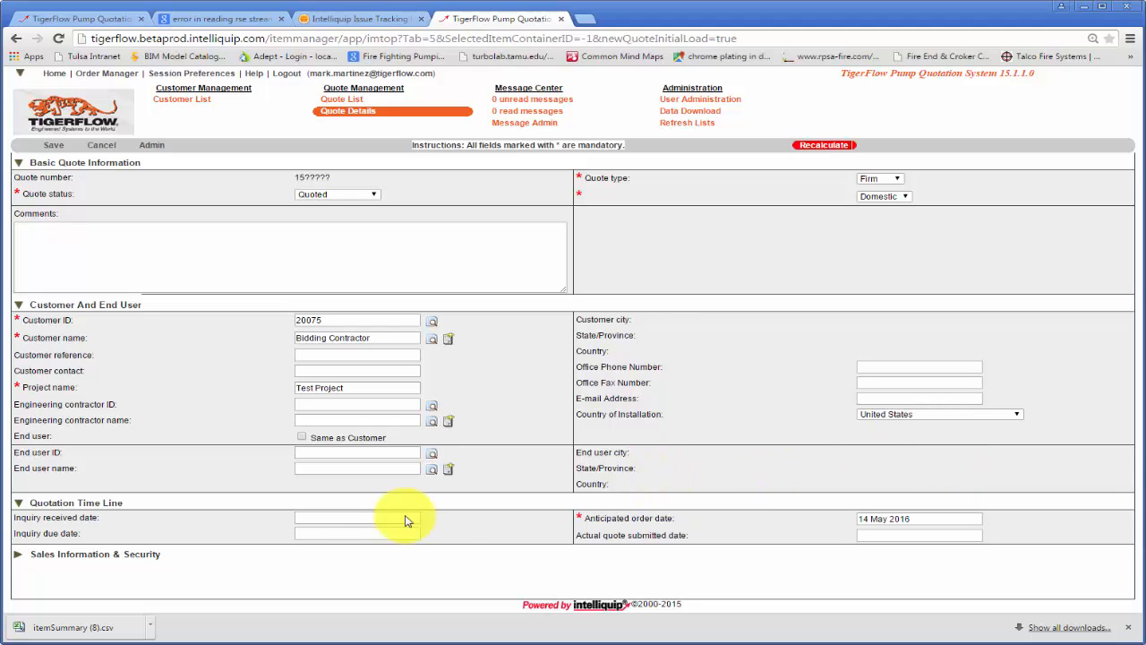
- In the sales information, set the market sector to Plumbing and the probability to 20%
left_click(19, 554)
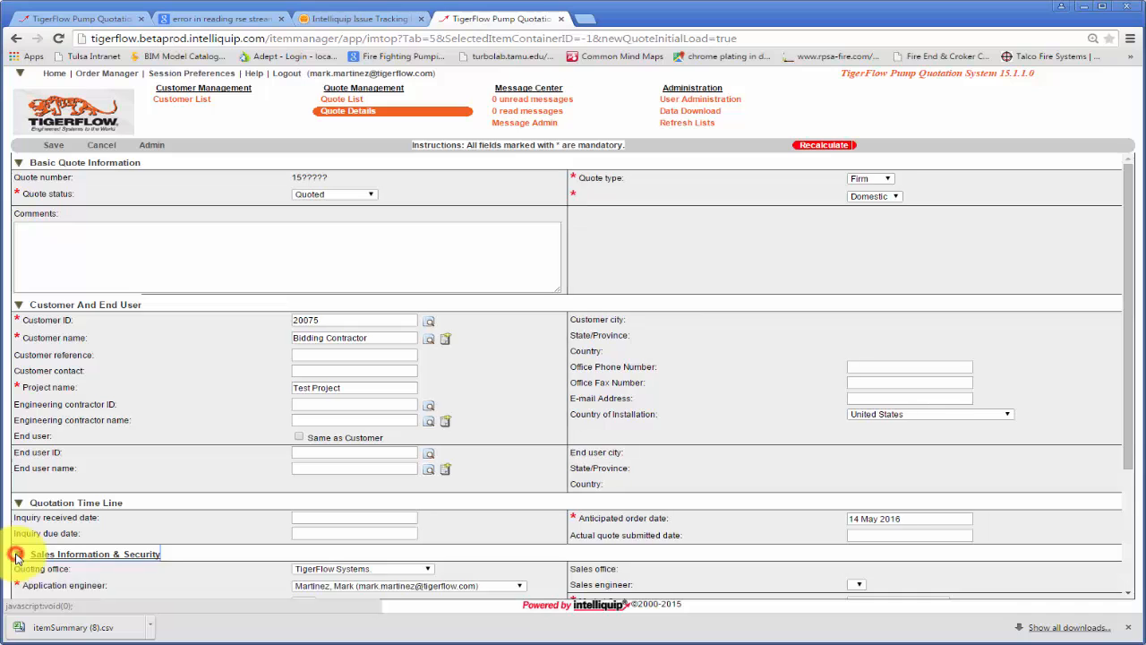
scroll(170, 538, "down", 2)
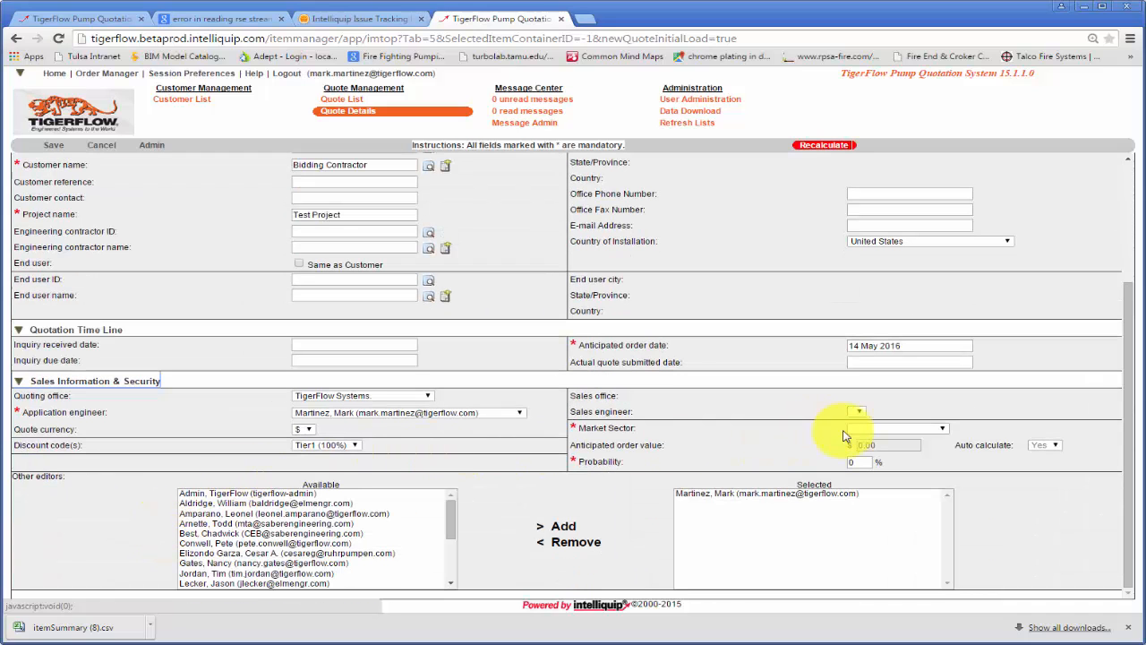
left_click(942, 430)
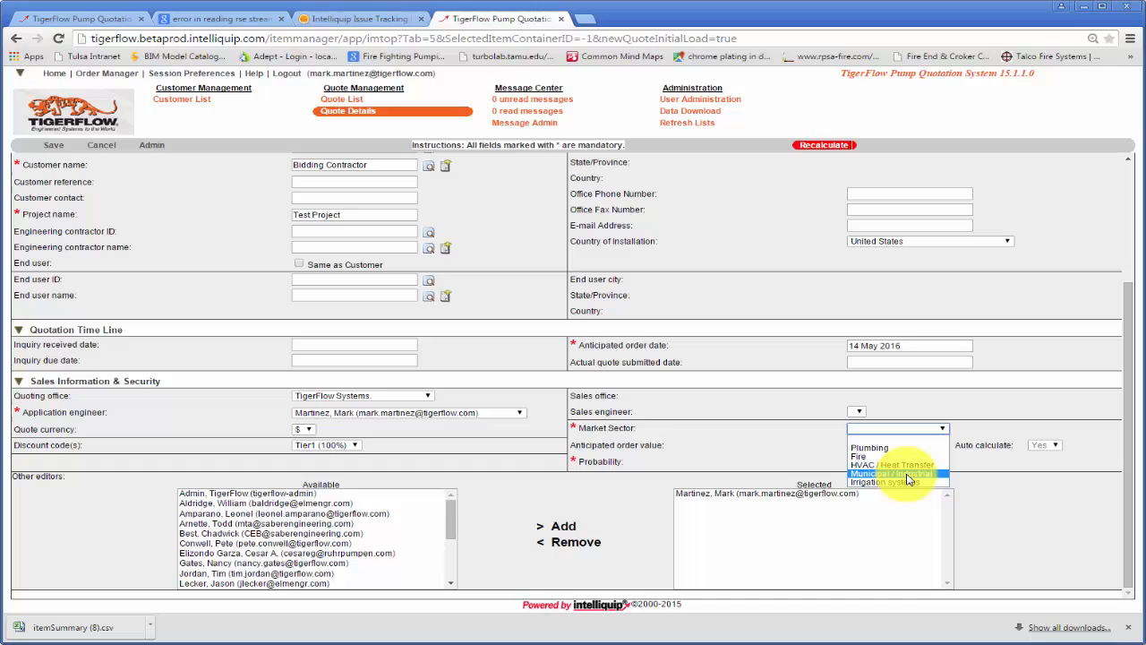
left_click(875, 448)
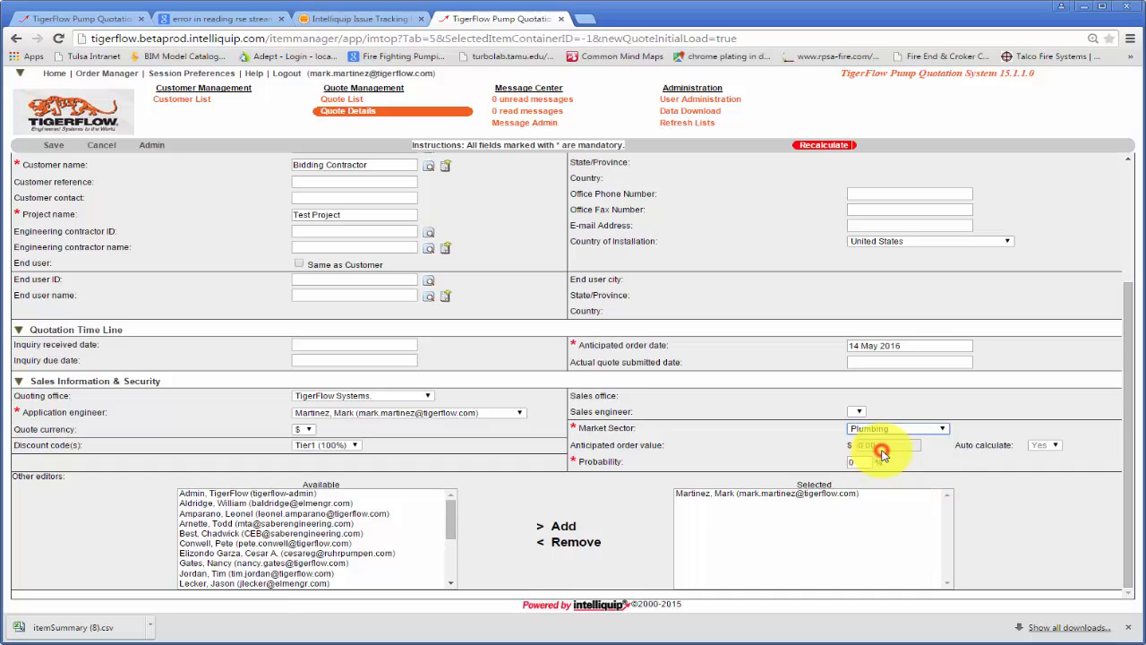
left_click(864, 462)
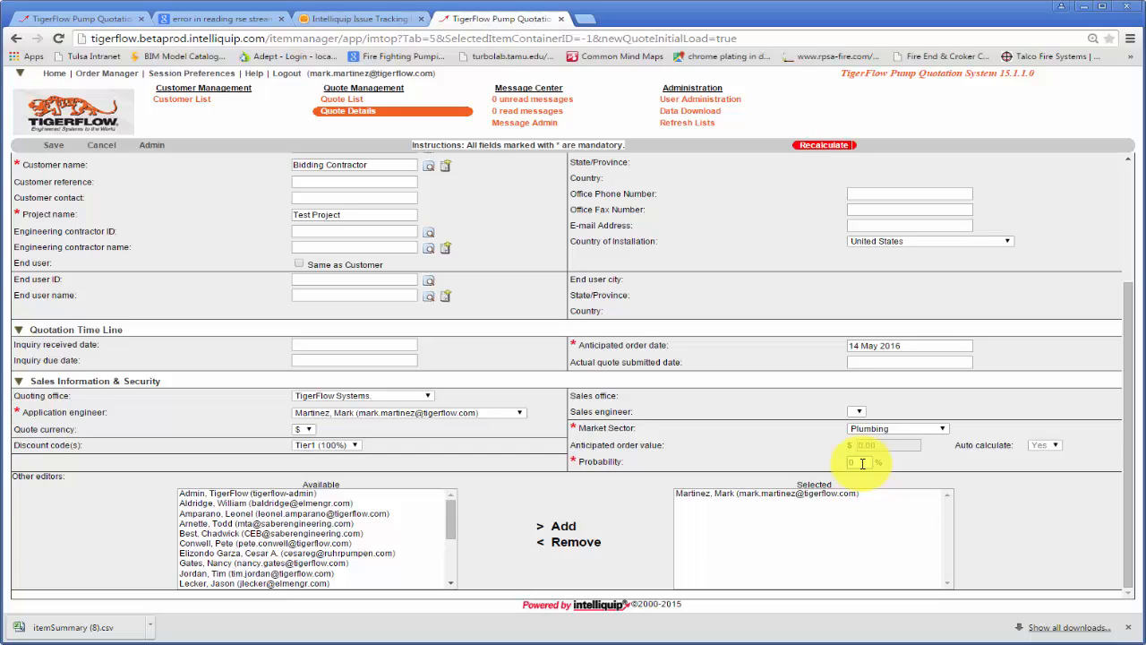
type("20")
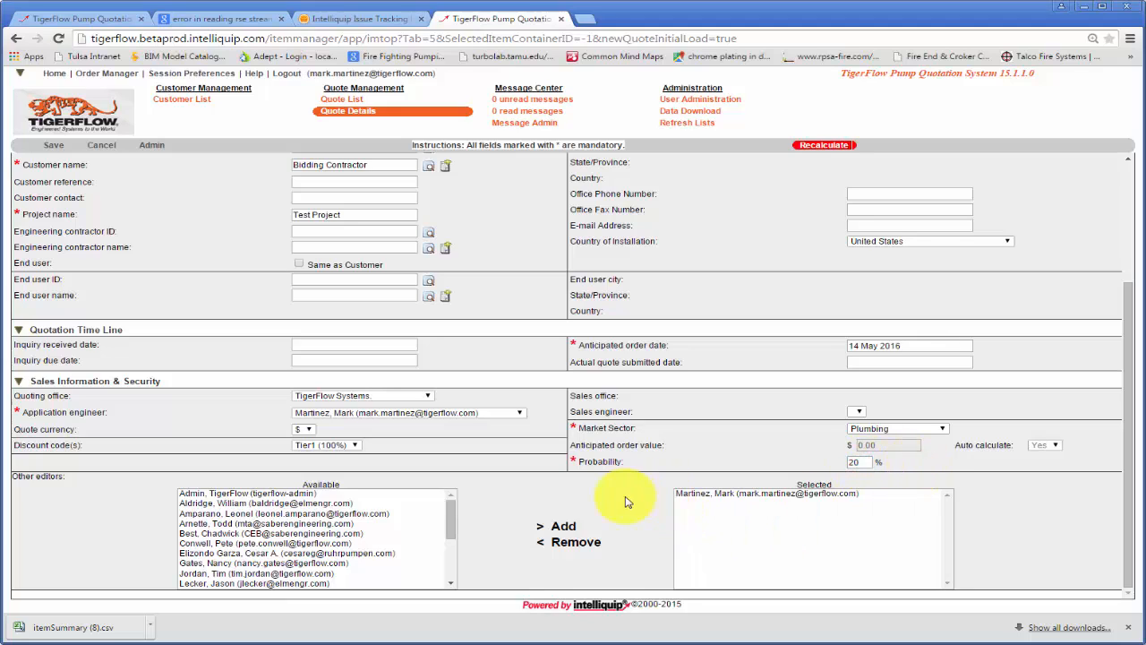
- Recalculate the quote and save it
left_click(829, 146)
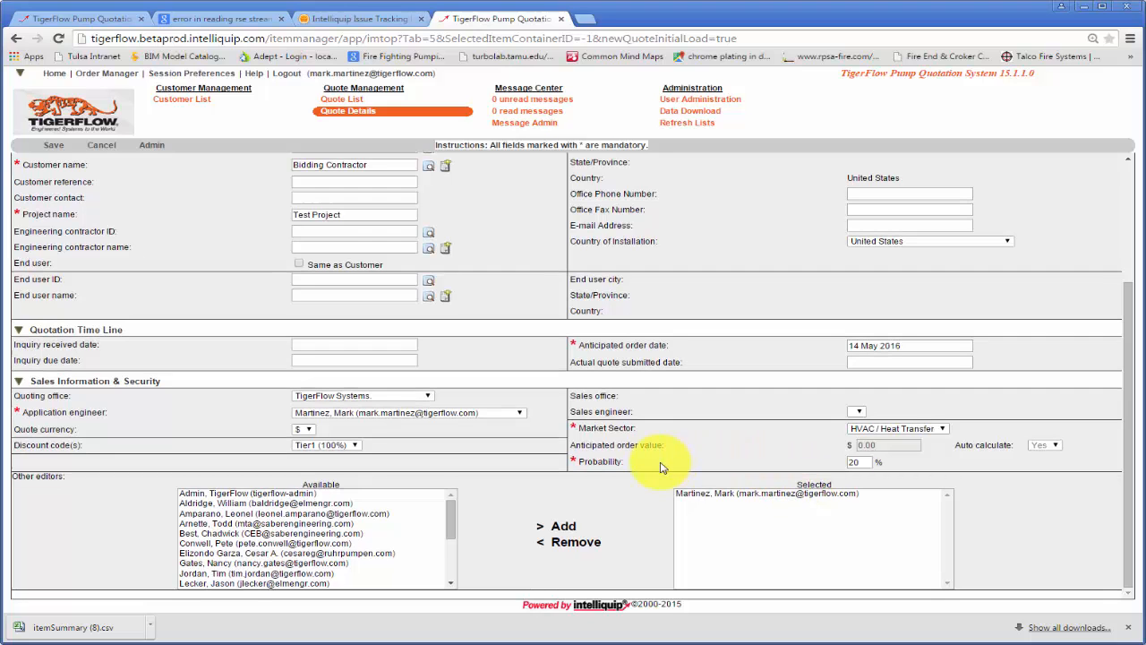
scroll(639, 486, "up", 2)
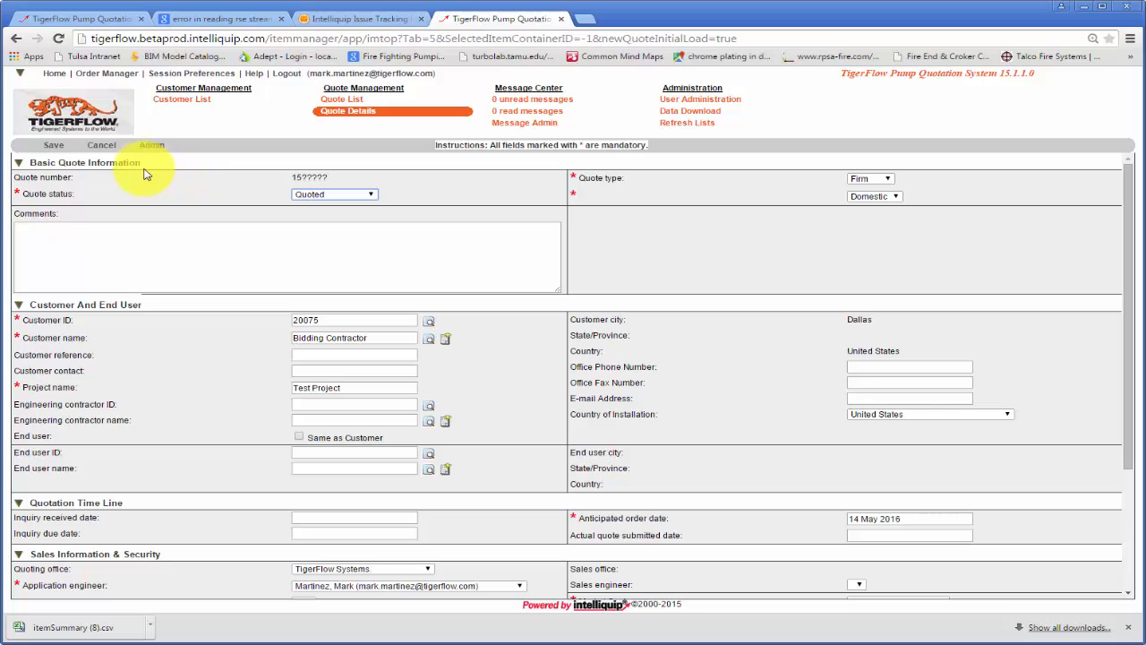
left_click(59, 152)
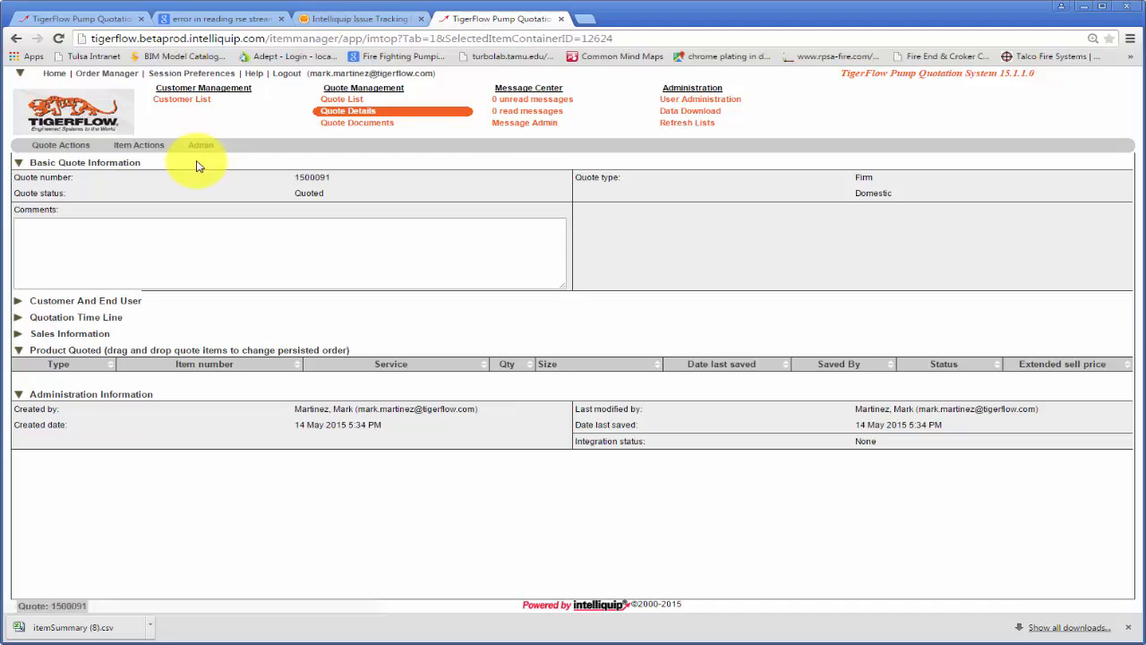
- Add a new pump selection item to the quote with a system flowrate of 300 USgpm and a discharge pressure of 90 psi.g
left_click(148, 150)
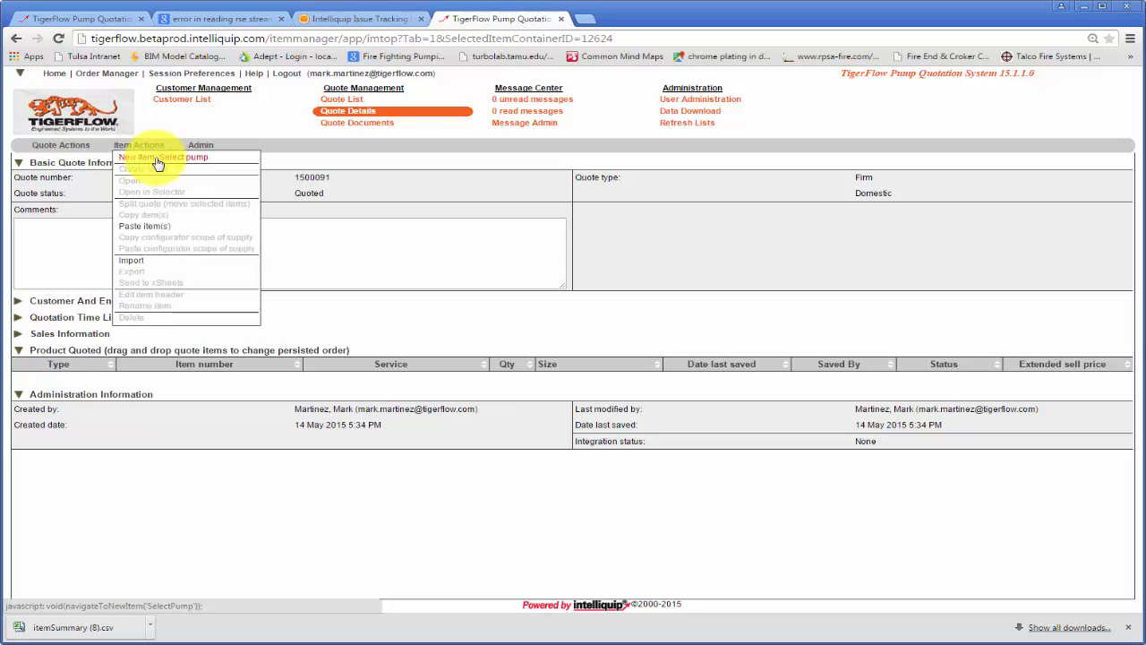
left_click(157, 158)
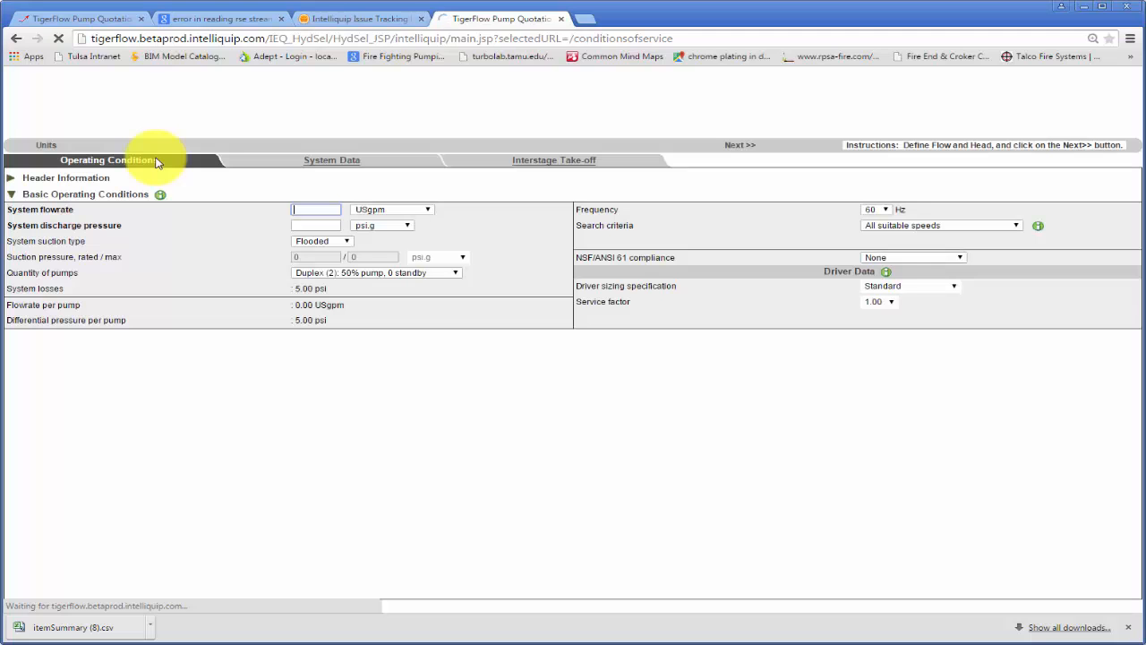
left_click(314, 214)
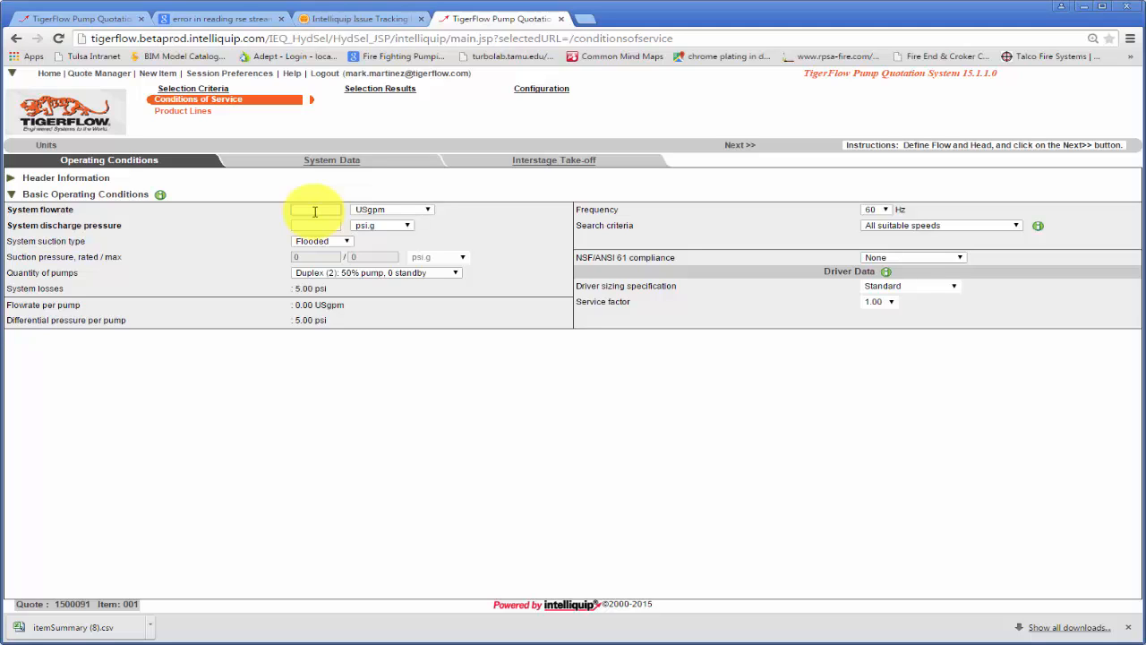
type("300")
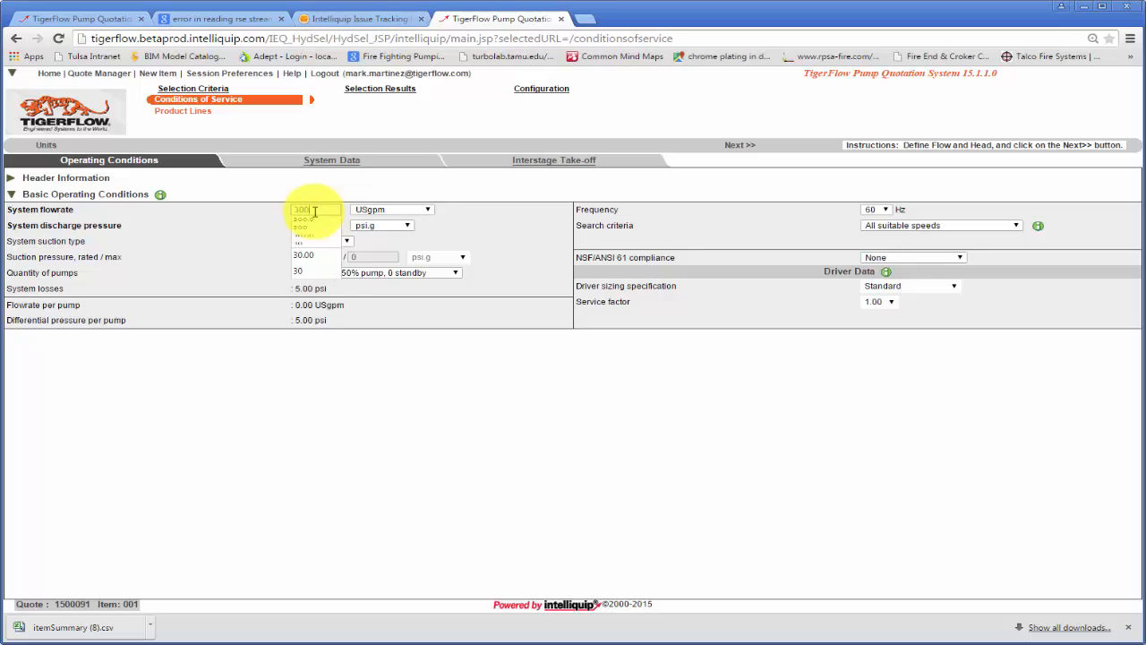
left_click(239, 223)
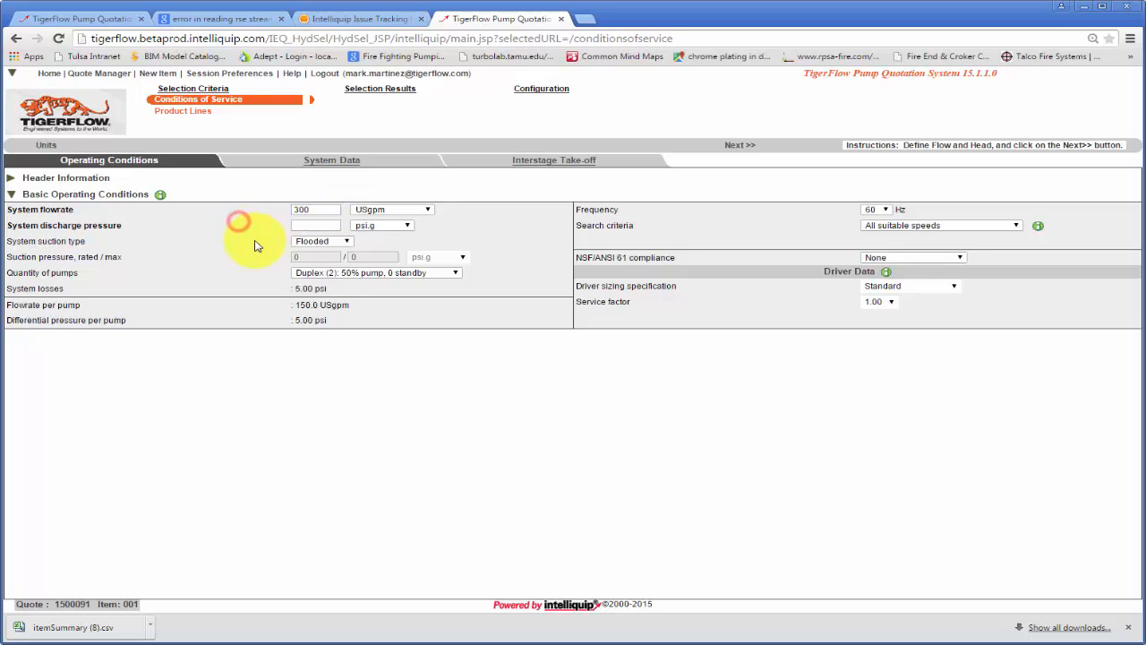
left_click(308, 226)
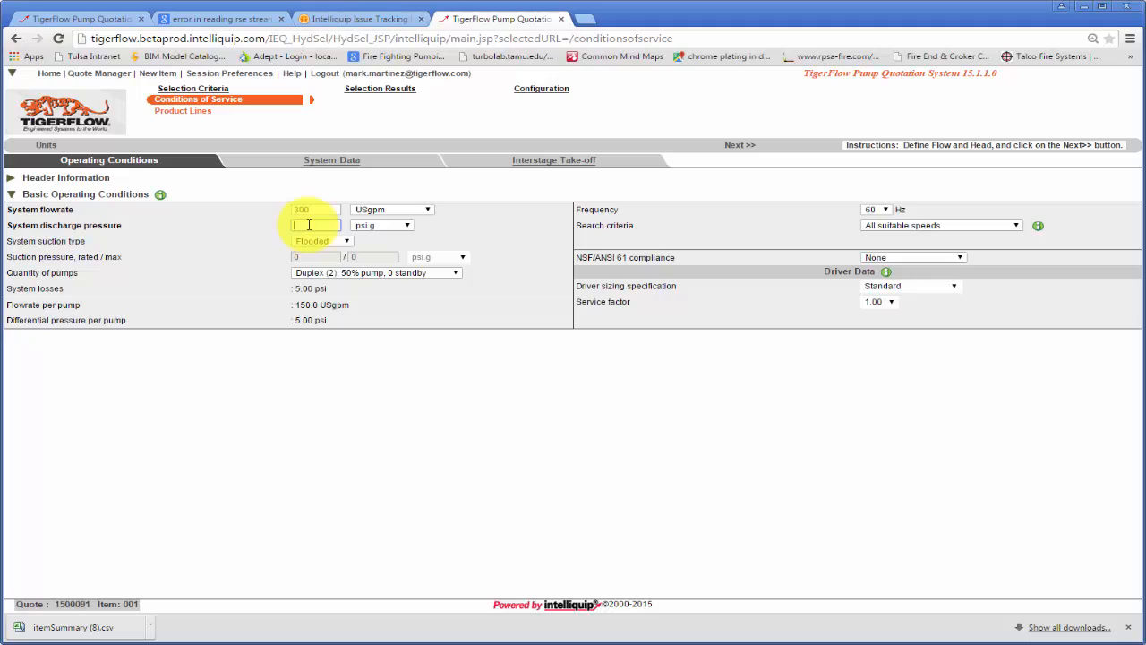
type("90")
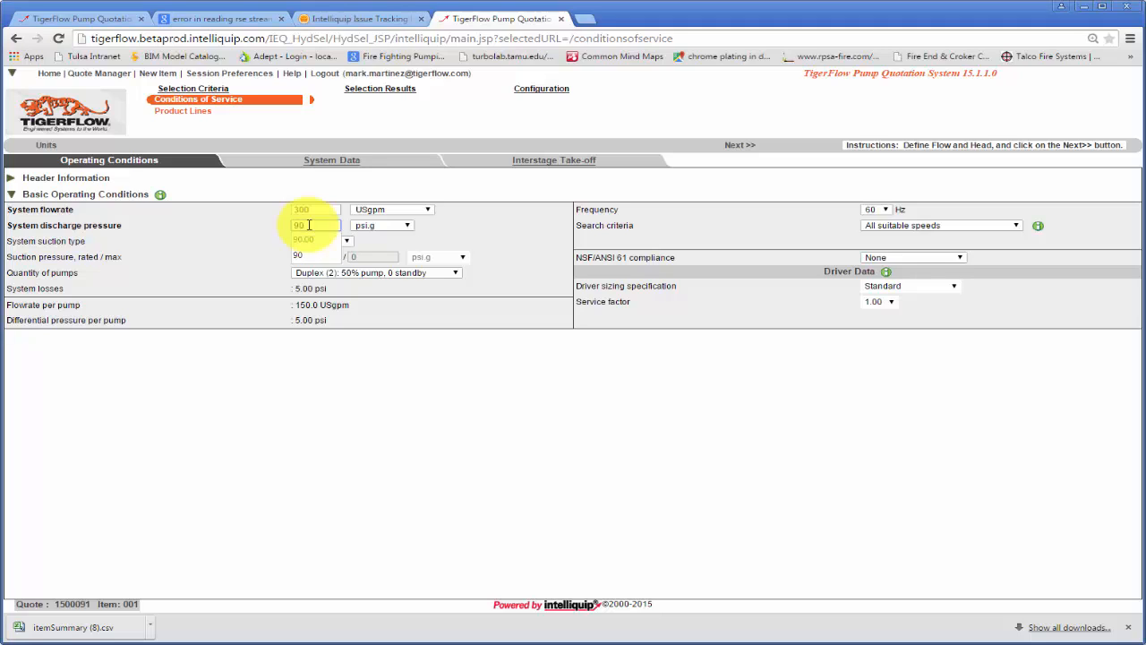
- Complete the system discharge pressure as 90.00 psi.g and set the system suction type to Boost
left_click(308, 239)
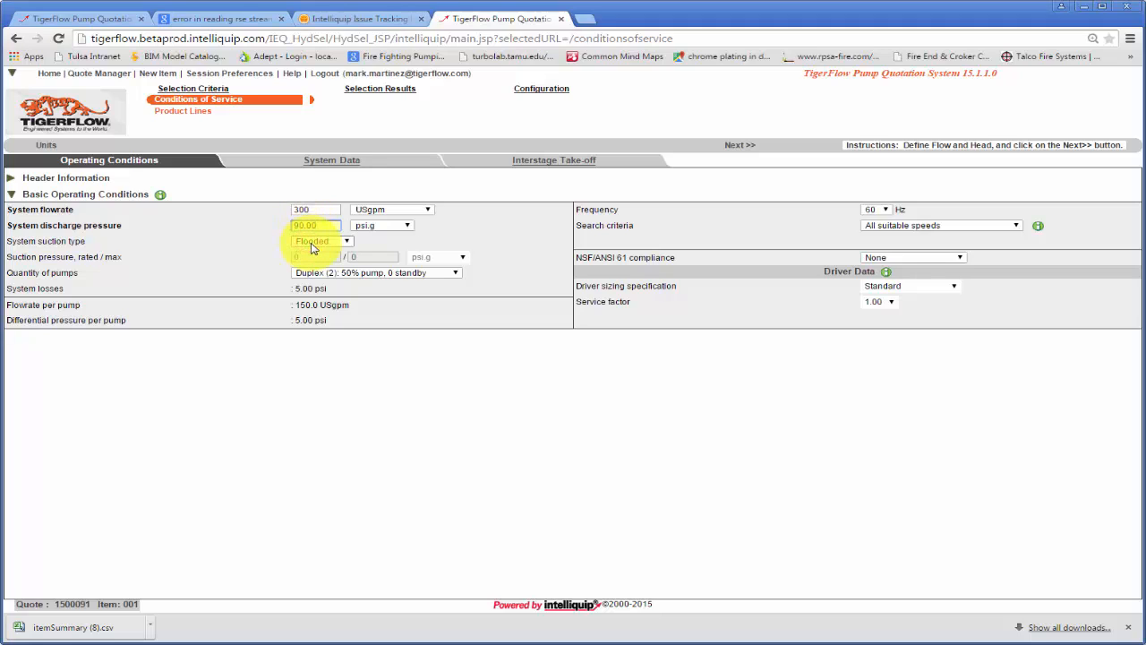
left_click(311, 246)
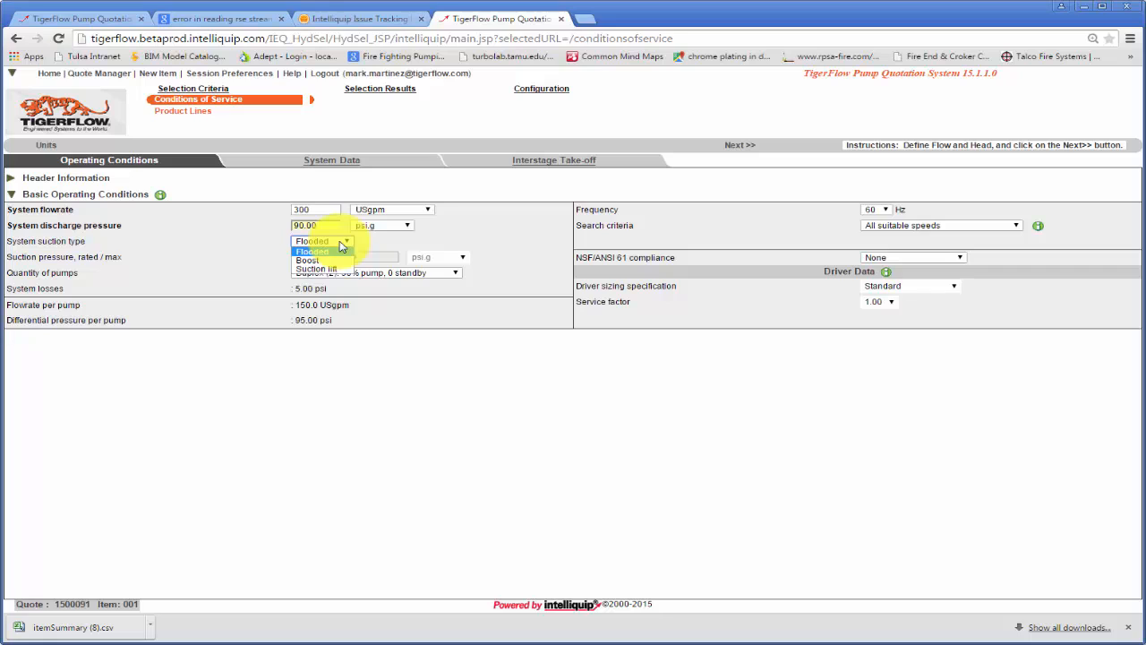
left_click(377, 238)
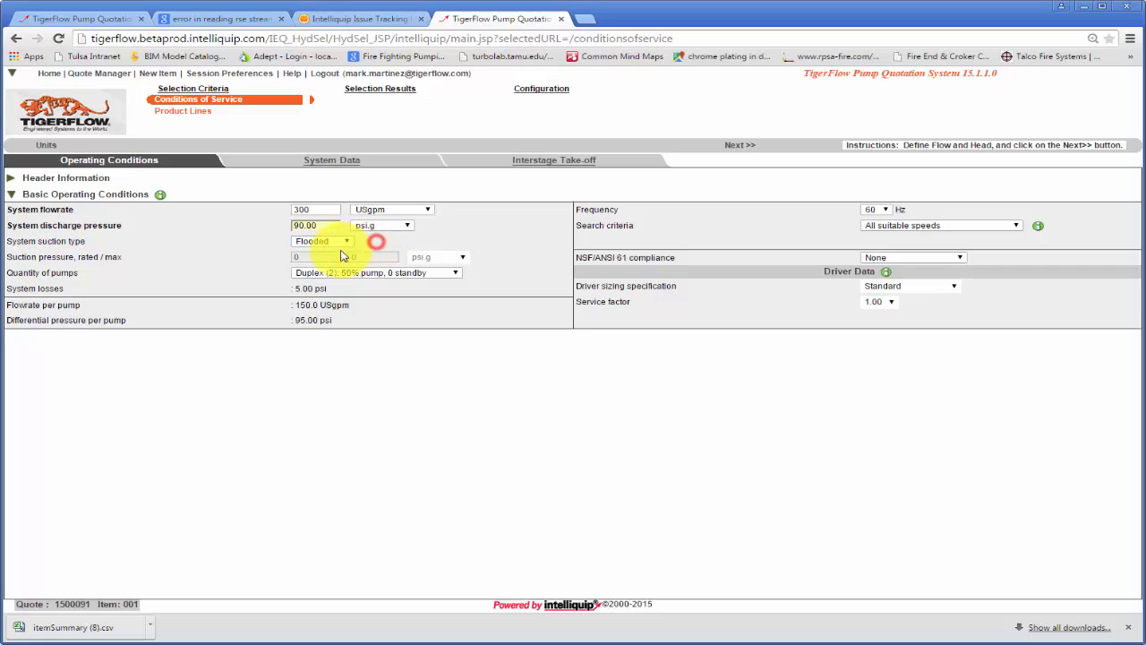
left_click(345, 243)
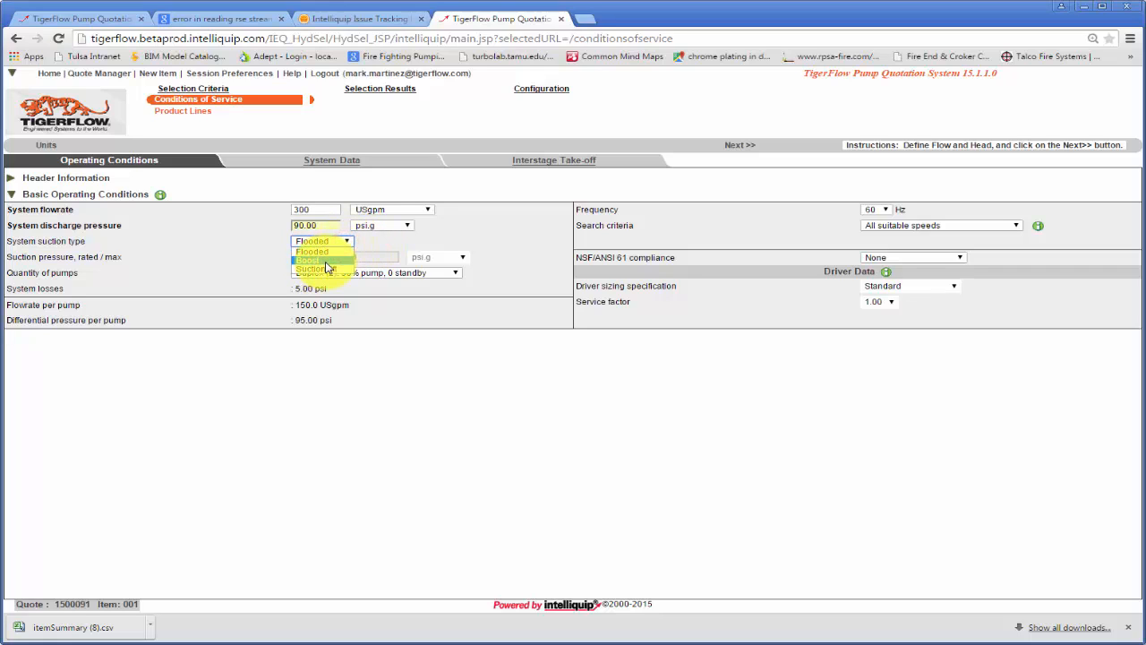
left_click(326, 261)
- Set the rated suction pressure to 20 psi.g and the maximum suction pressure to 30 psi.g
left_click_drag(326, 258, 290, 258)
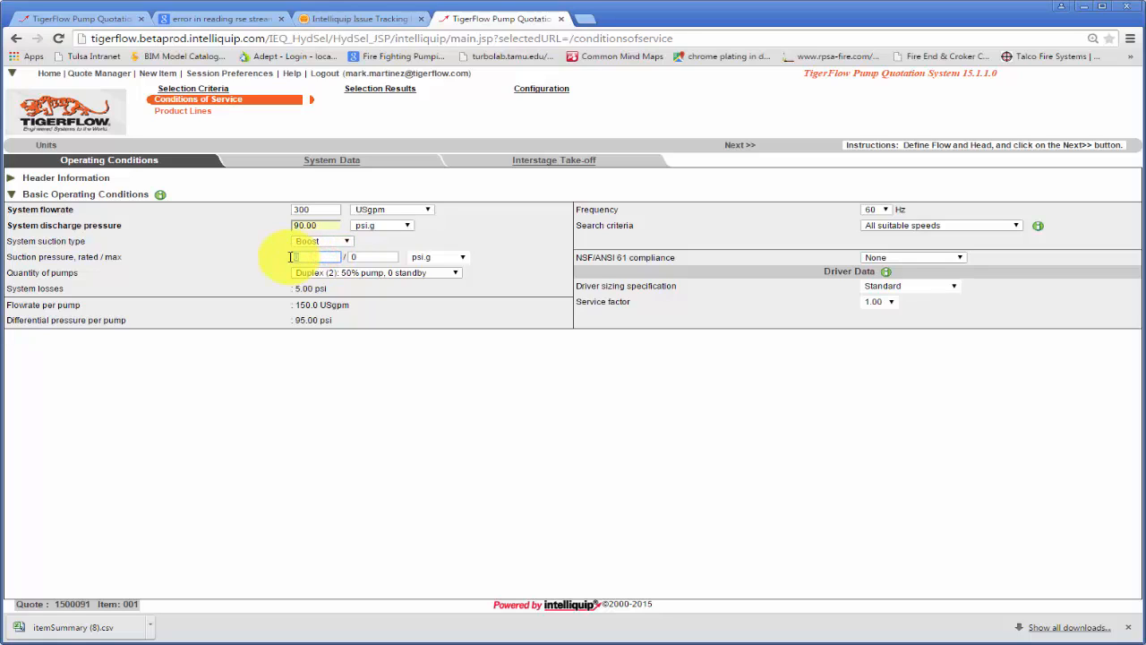
type("20")
left_click(376, 257)
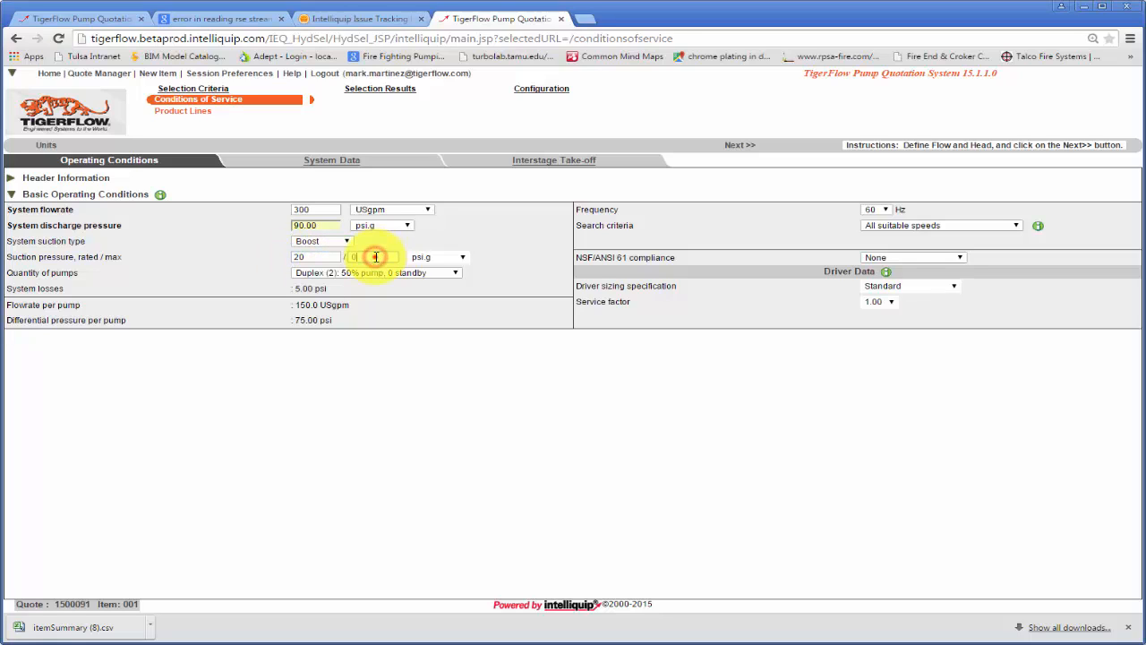
type("30")
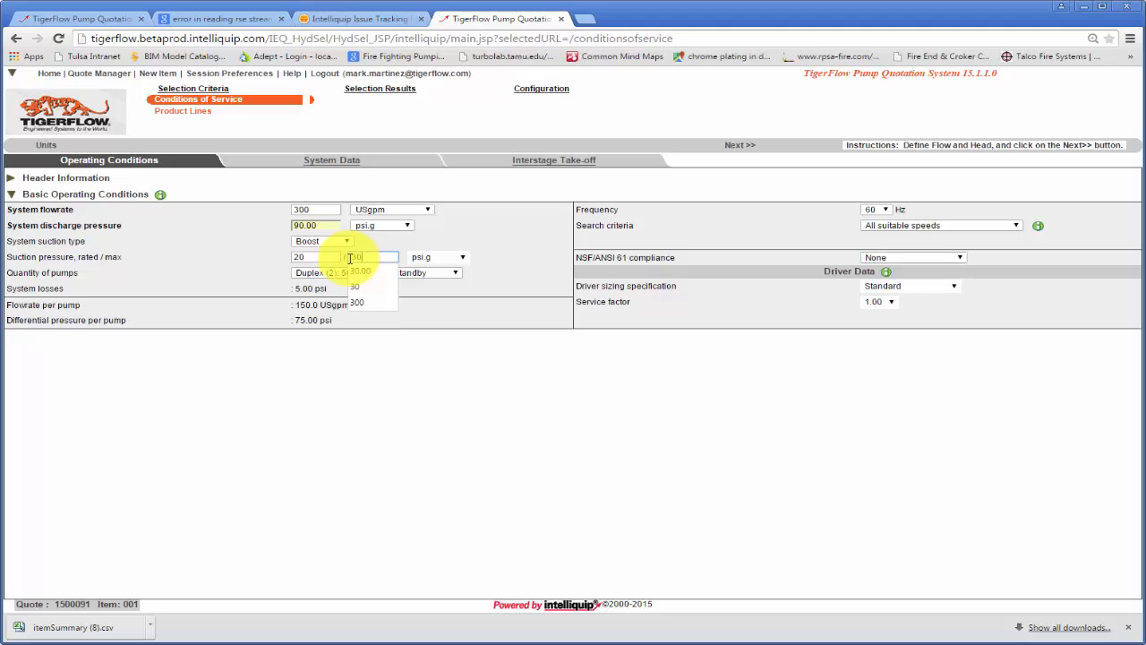
left_click(311, 258)
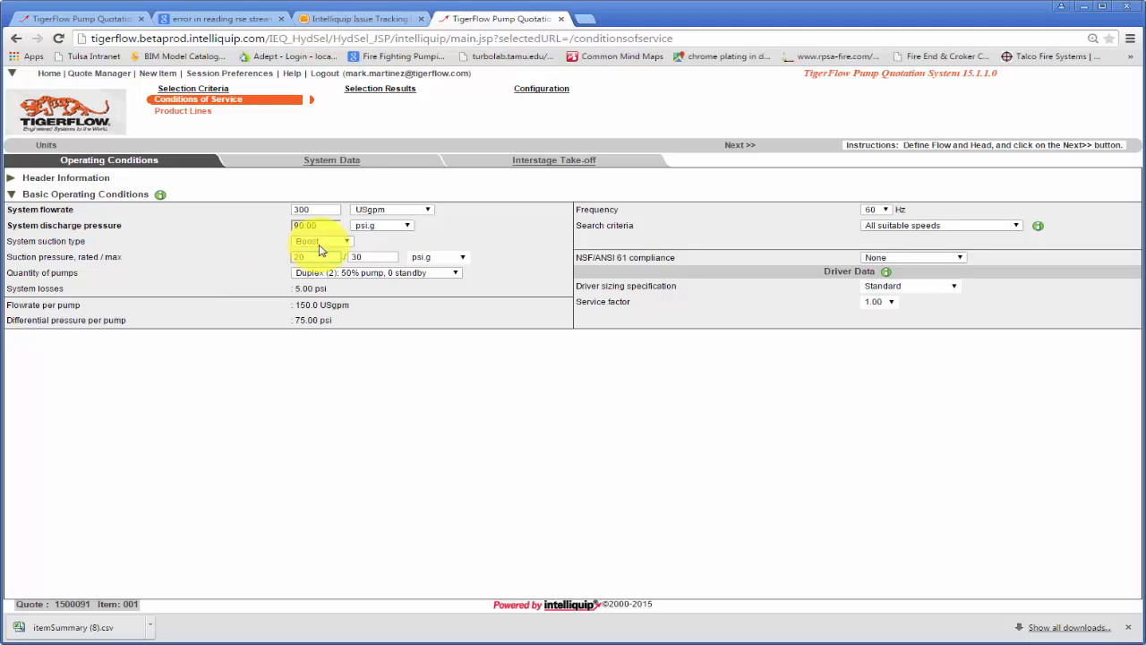
left_click(346, 241)
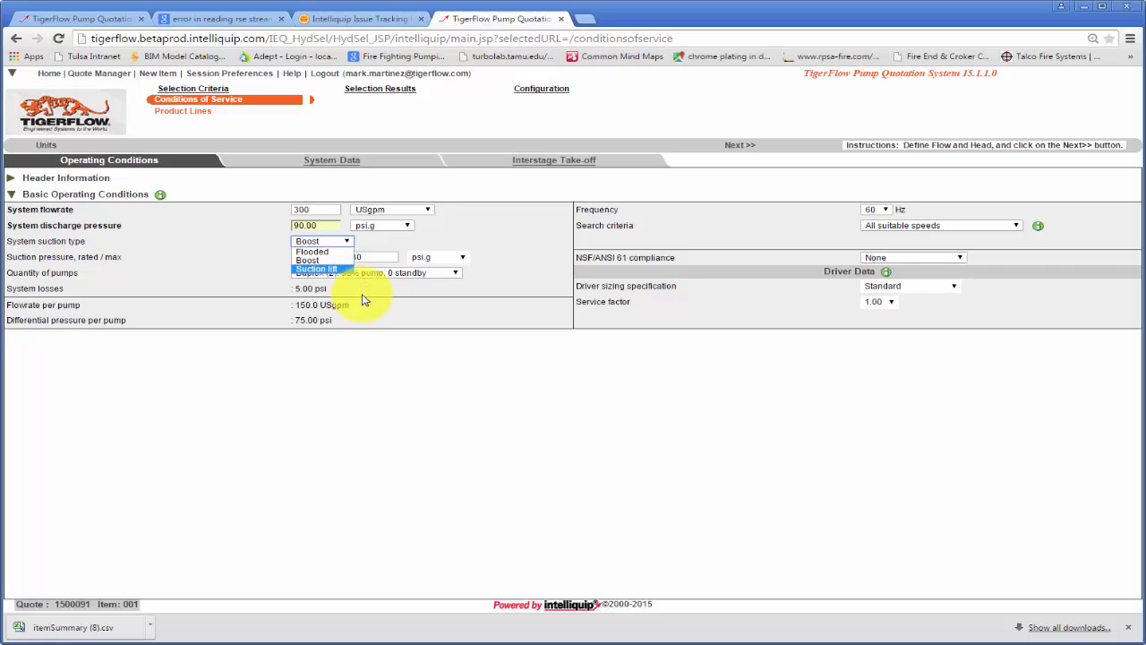
left_click(363, 297)
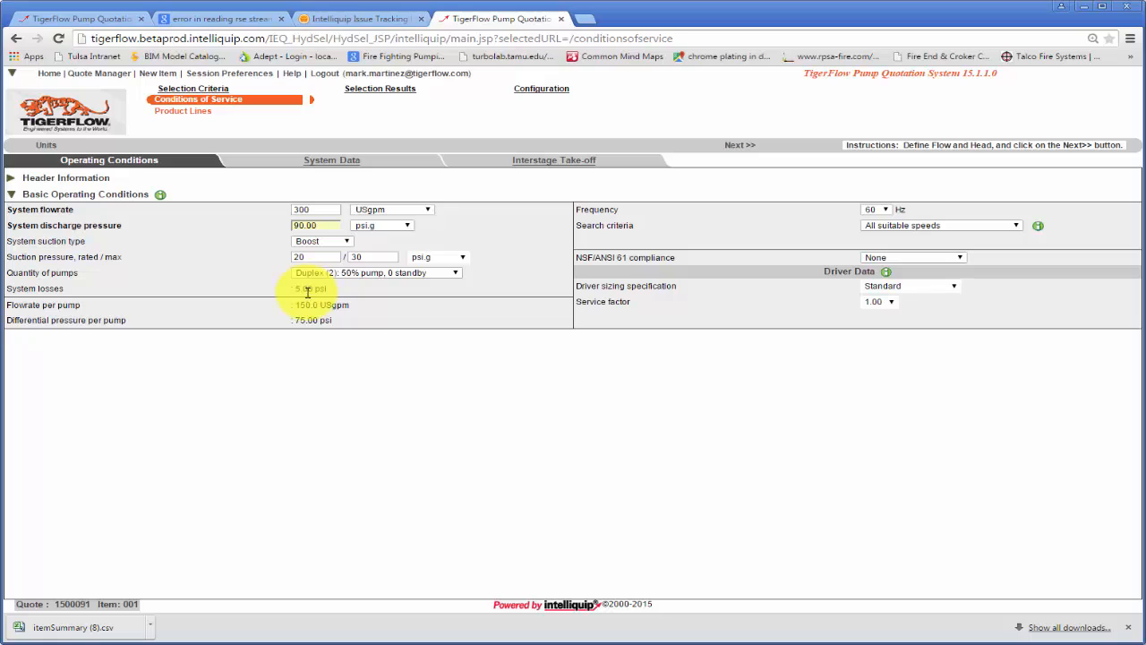
- Set the driver service factor to 1.15 and continue to the product line selection
left_click(891, 301)
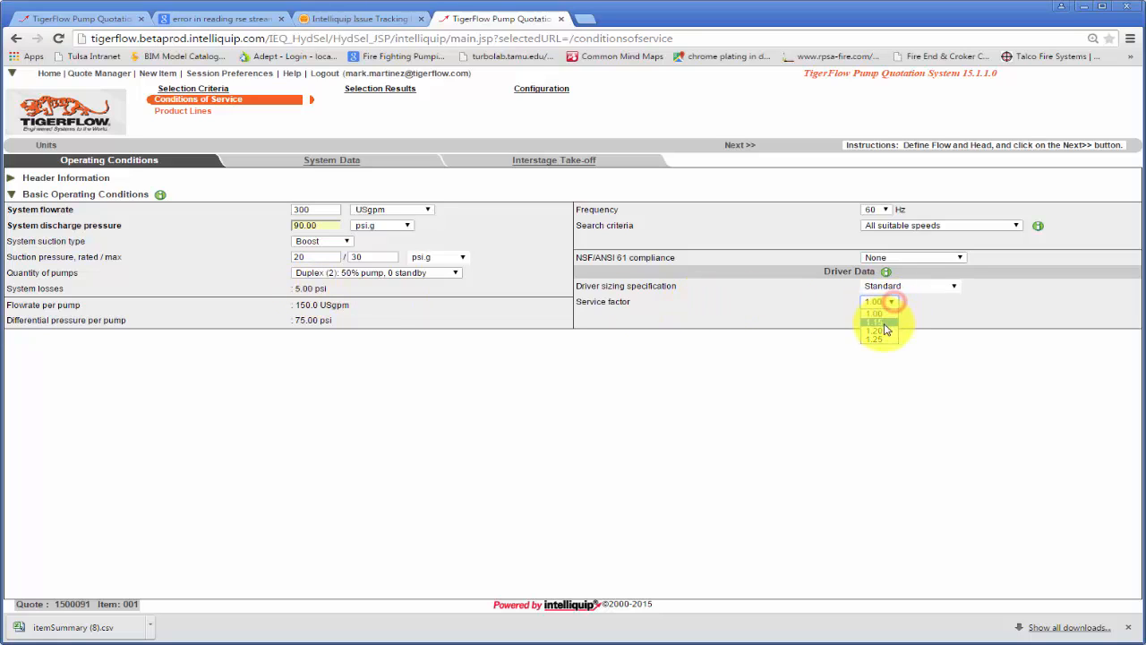
left_click(884, 323)
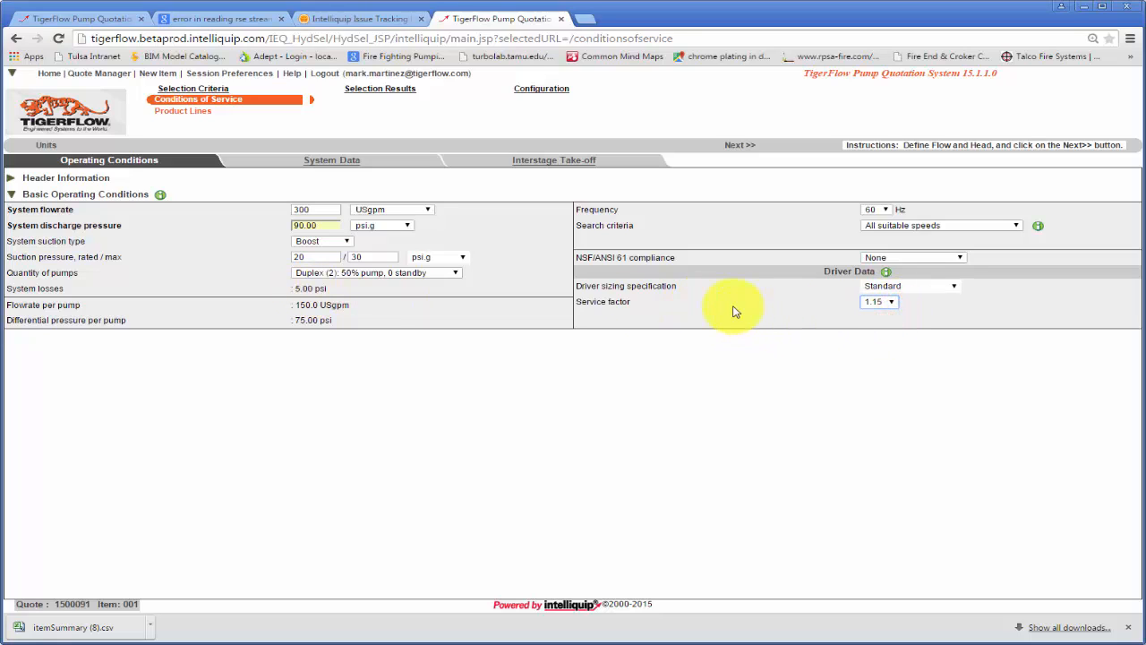
left_click(743, 147)
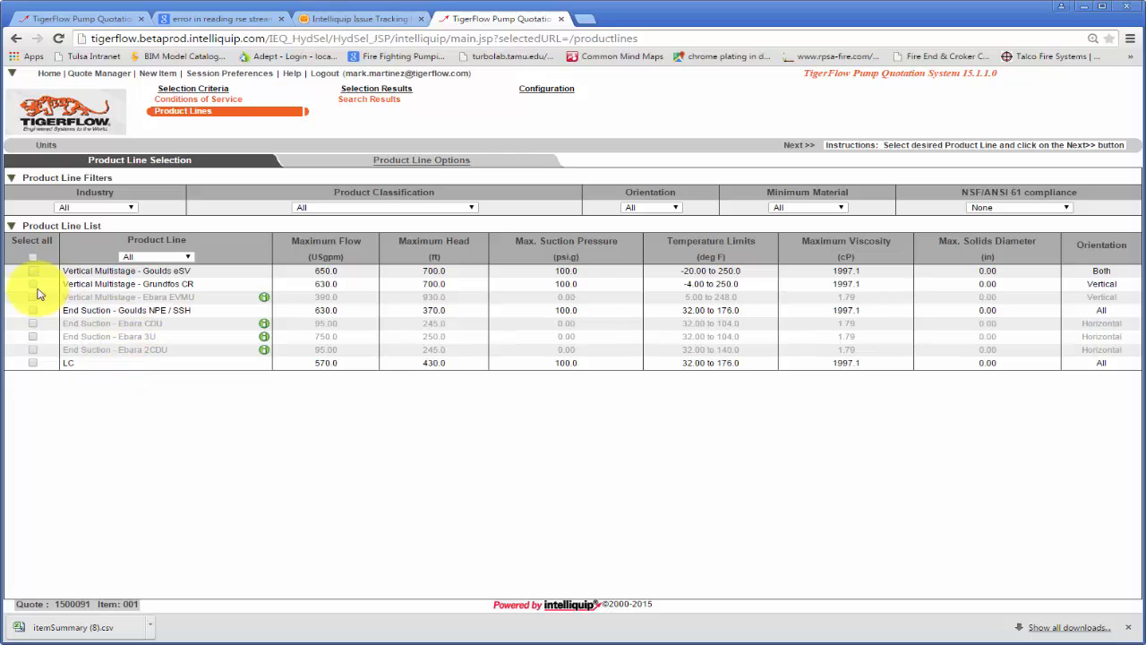
- Search for pumps in the LC product line and select size 15705 LC from the results
left_click(34, 364)
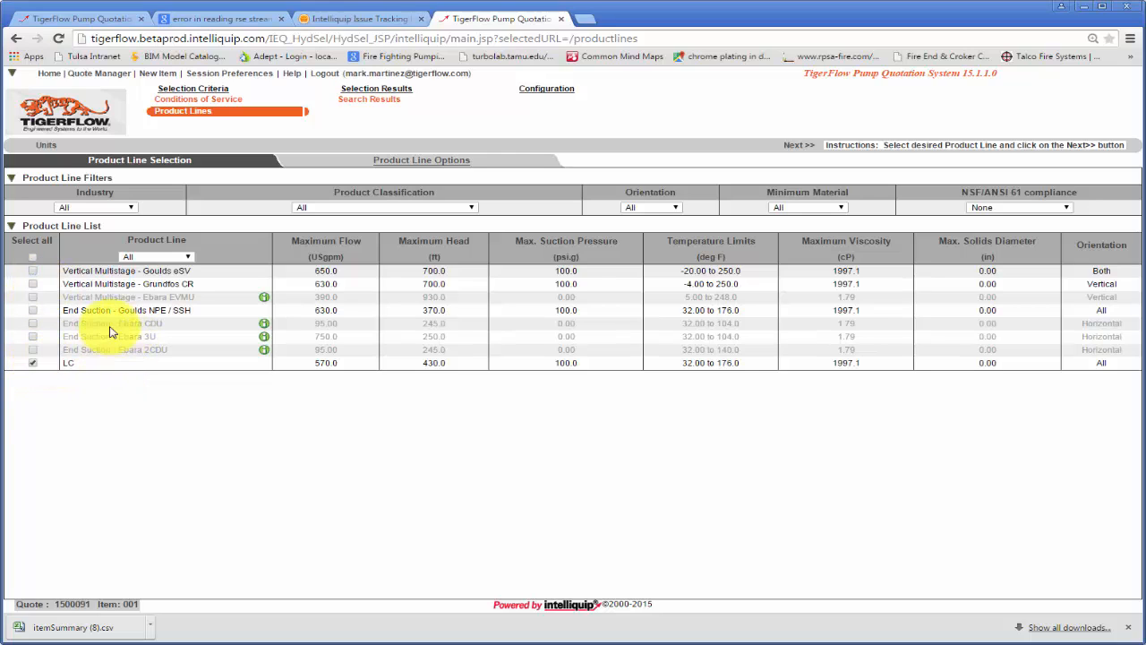
left_click(800, 149)
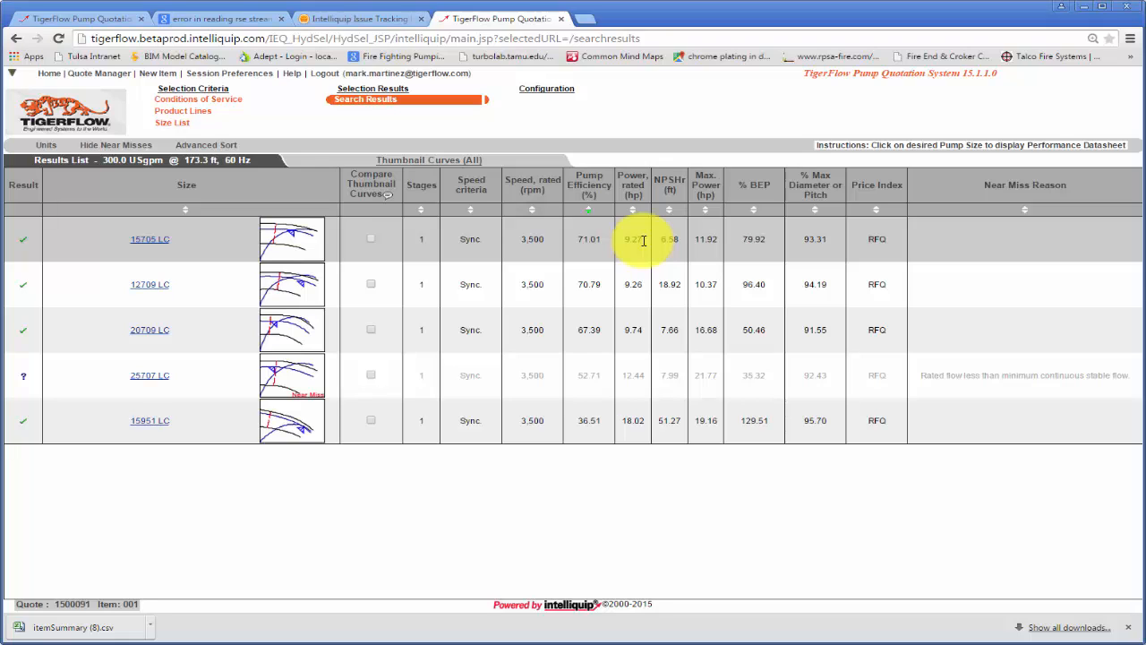
left_click(298, 236)
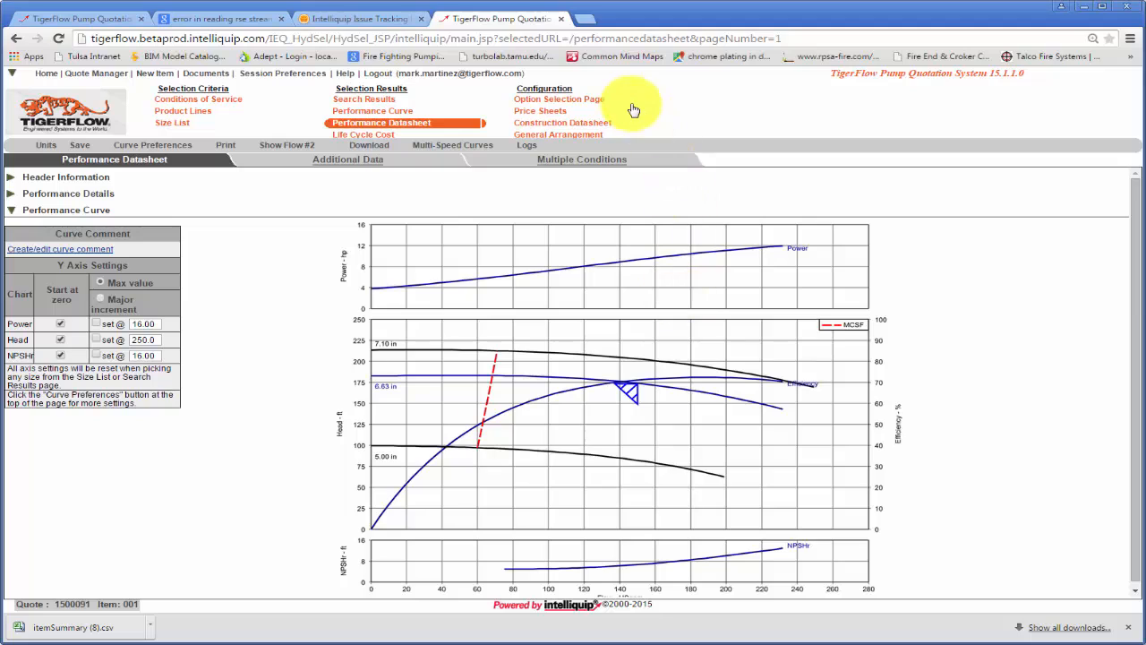
- In the pump's configuration options, set the station input voltage to 460V/3Φ/60Hz and the BAS communication protocol to BACNet
left_click(548, 103)
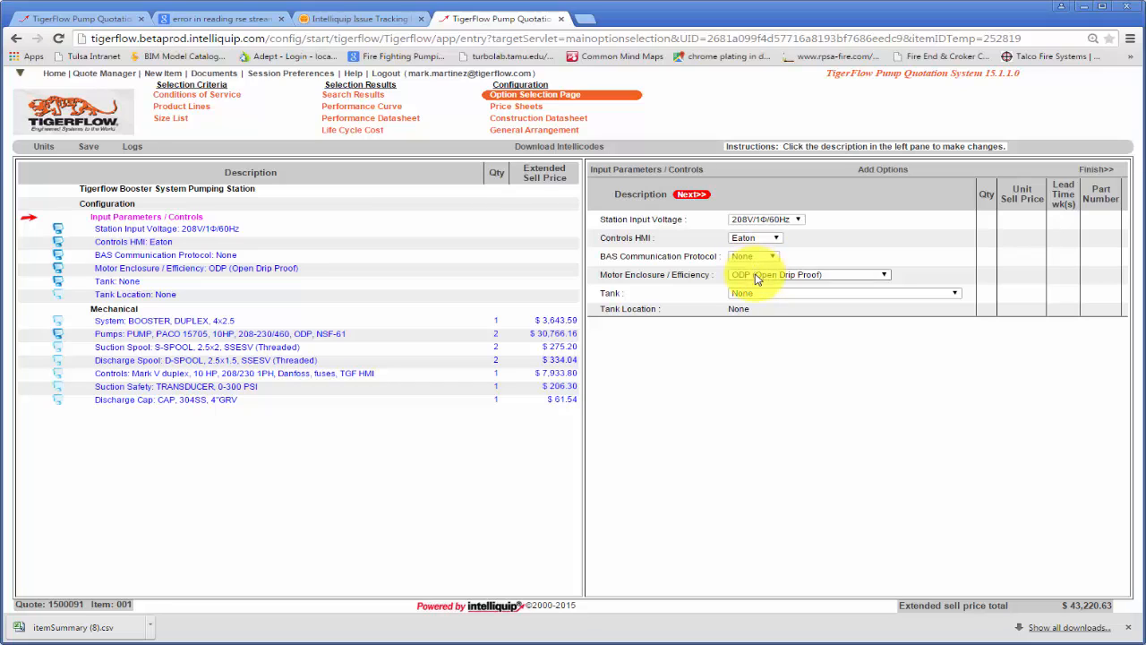
left_click(800, 224)
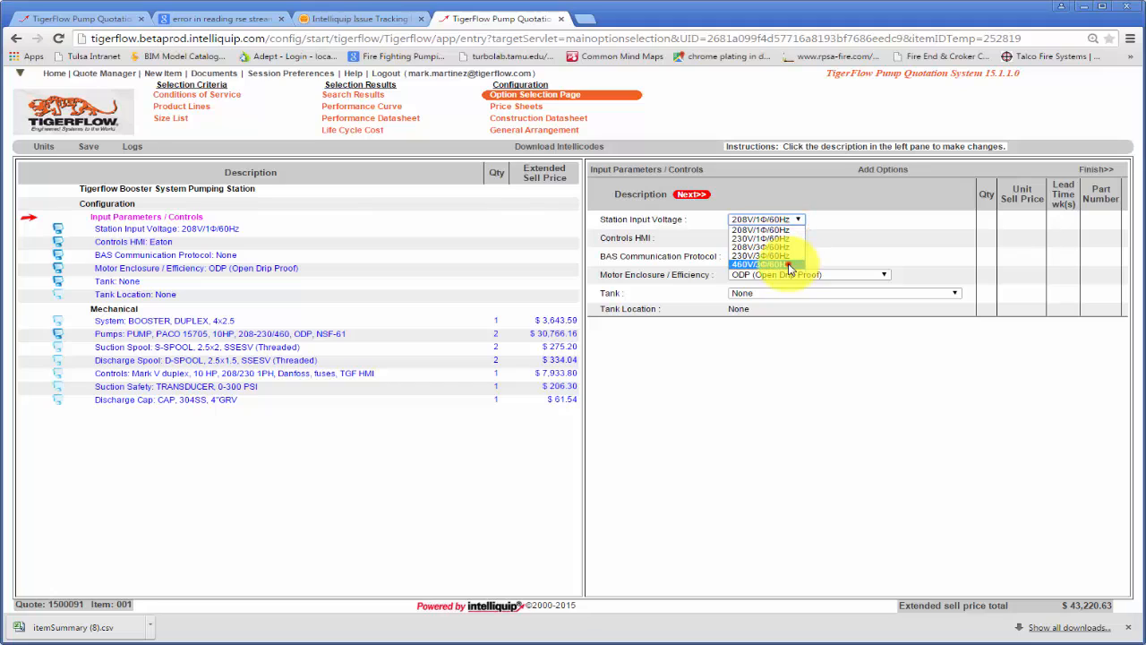
left_click(788, 264)
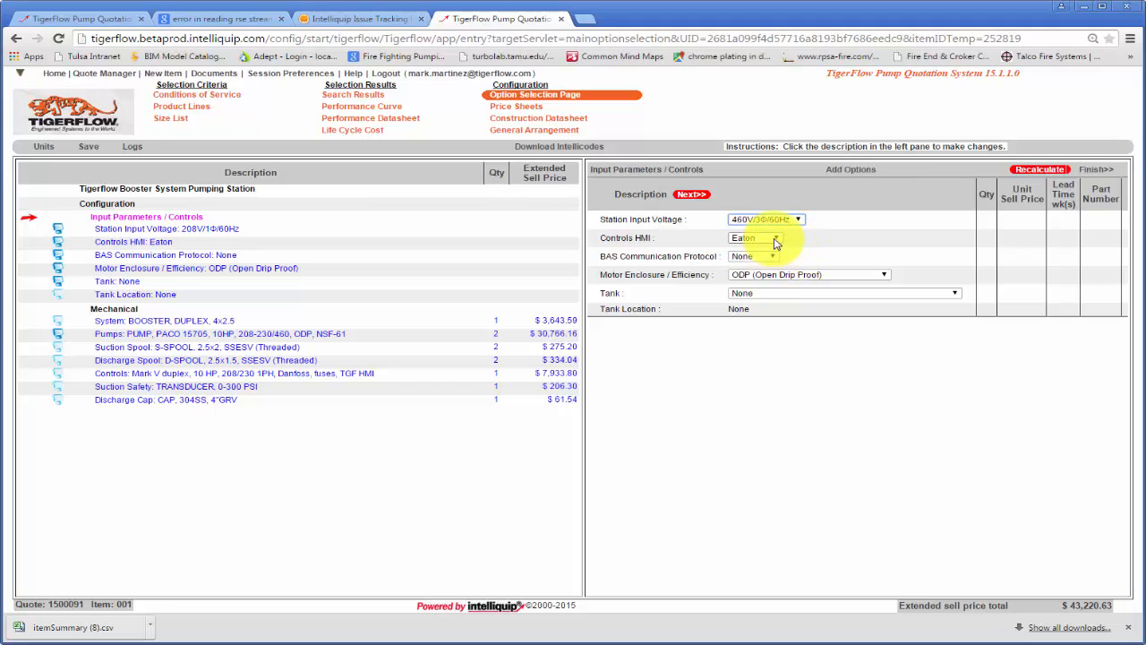
left_click(762, 257)
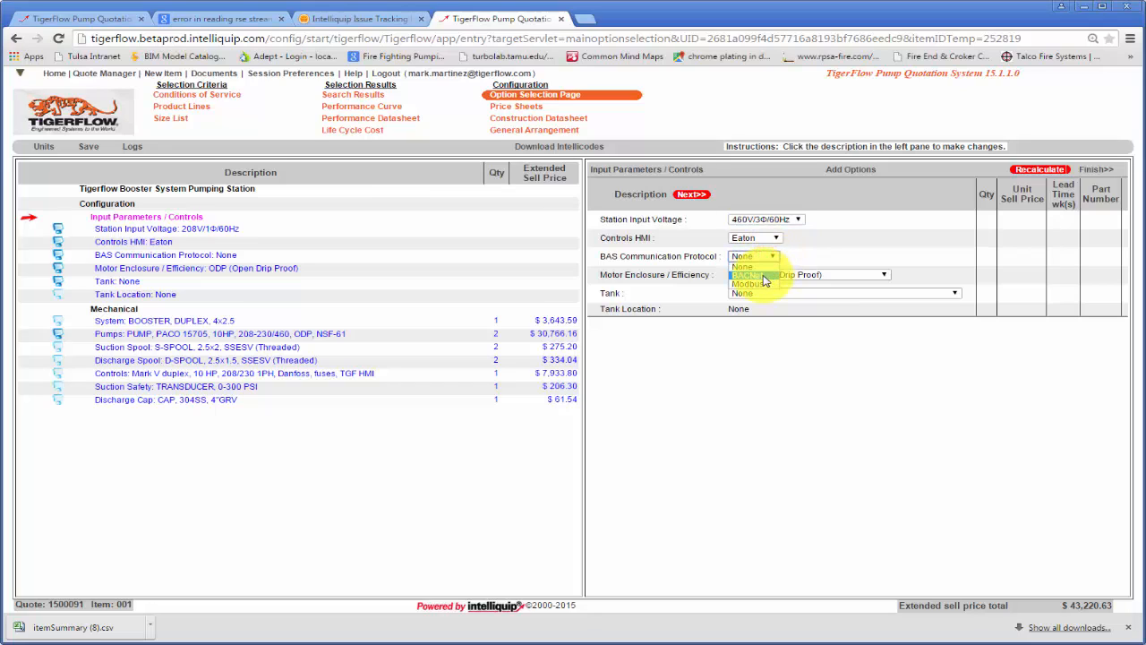
left_click(763, 276)
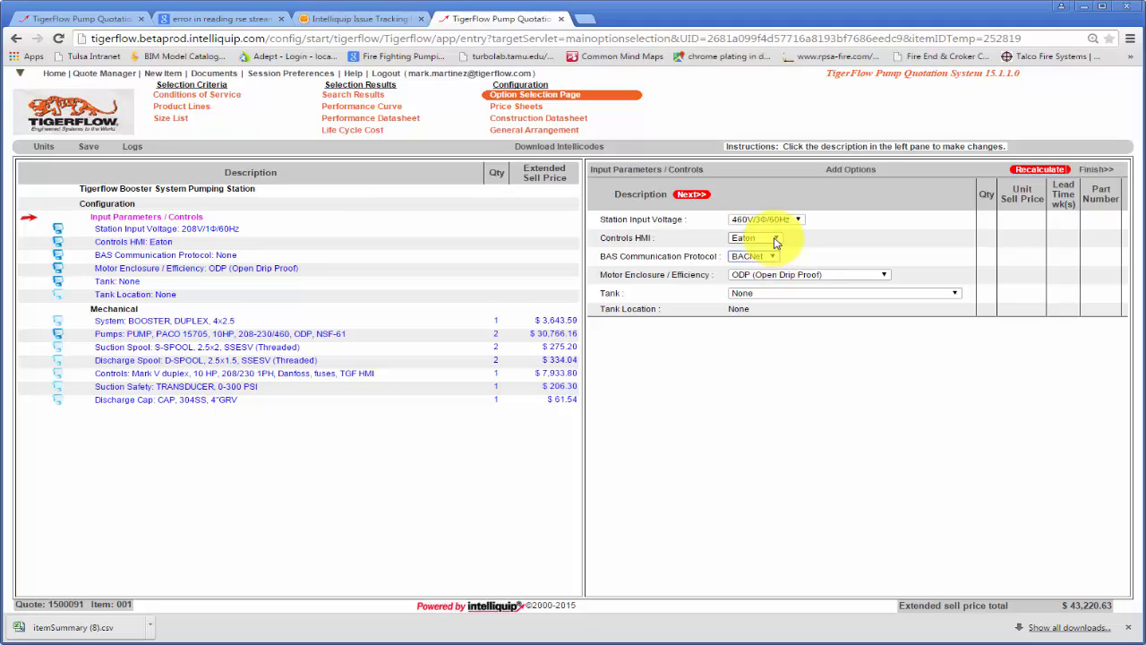
- Set the controls HMI to Red Lion and the motor enclosure to TEFC (Totally Enclosed Fan Cooled)
left_click(775, 240)
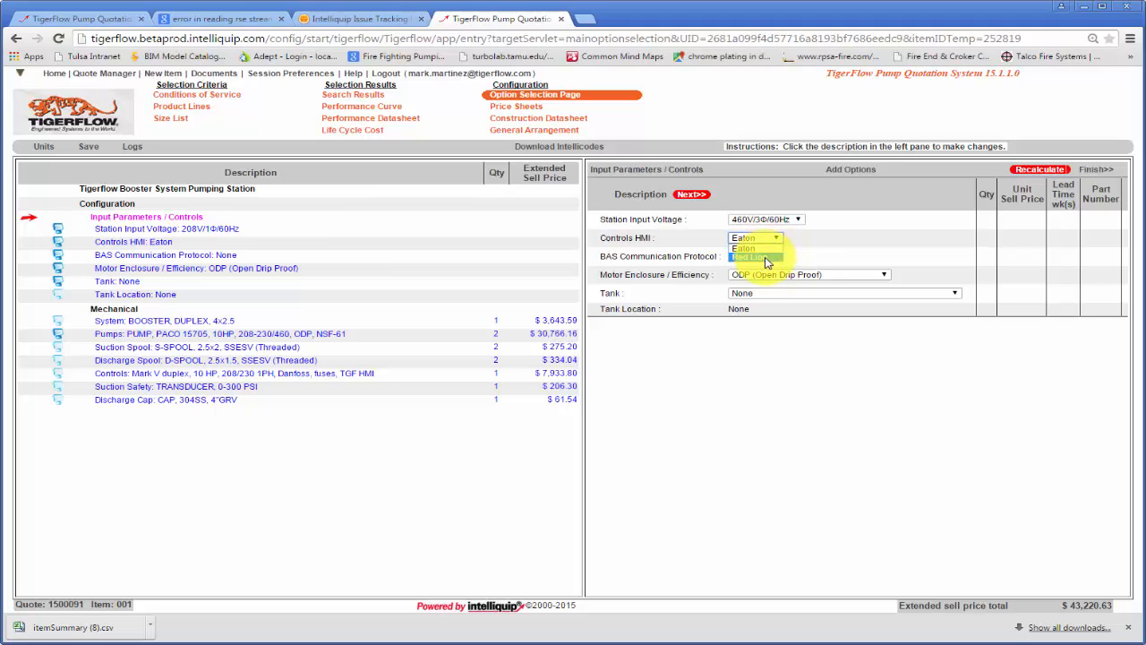
left_click(766, 259)
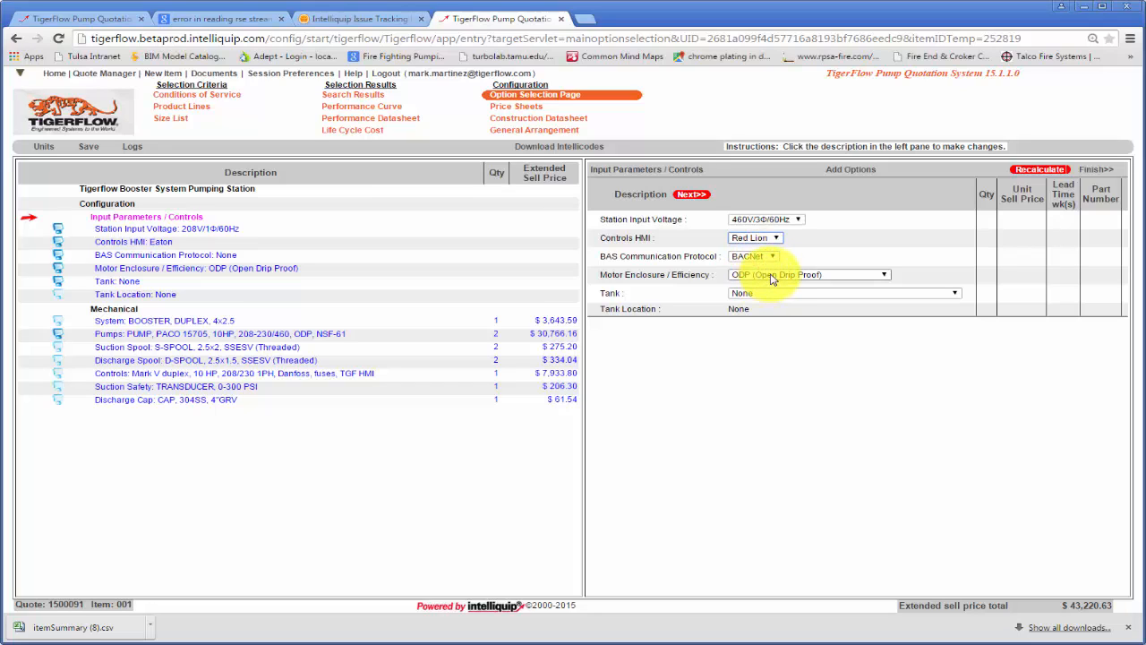
left_click(772, 278)
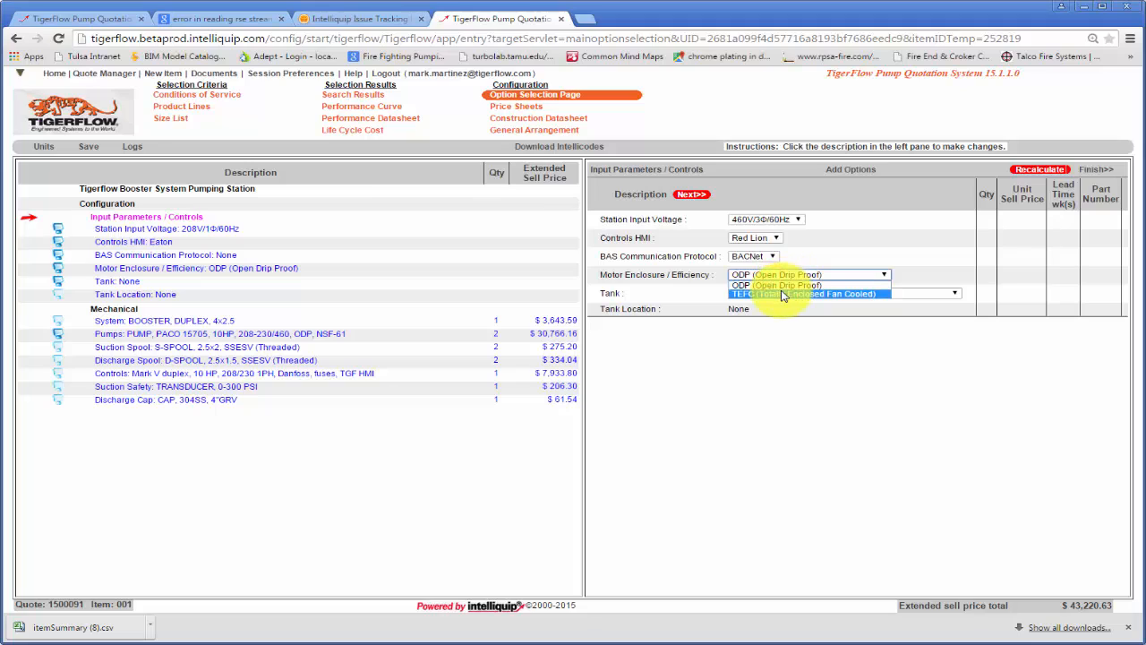
left_click(781, 293)
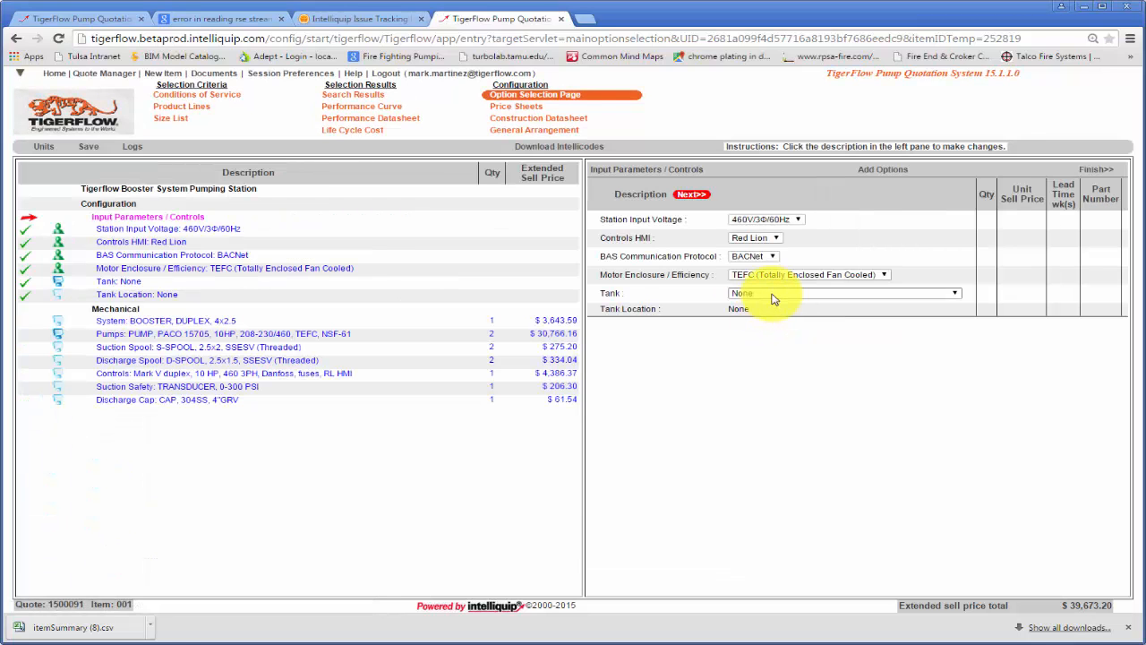
- Add the ELBI bladder tank assembly (132 Gal, NSF, 150 PSI) and set the tank location to Adjacent
left_click(774, 297)
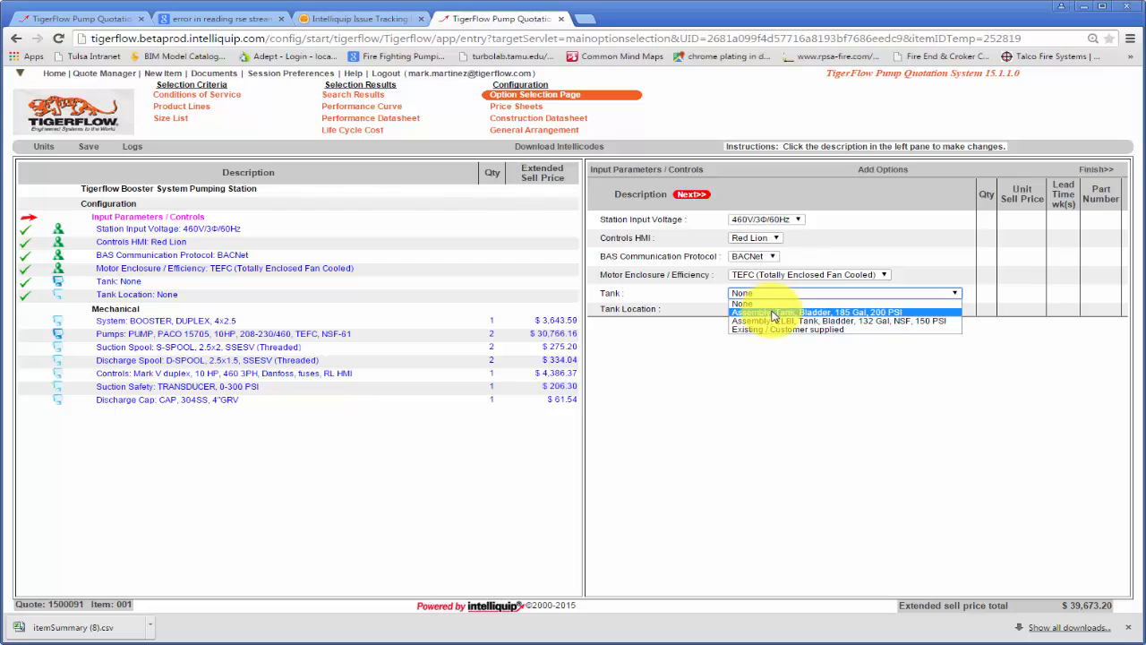
left_click(770, 320)
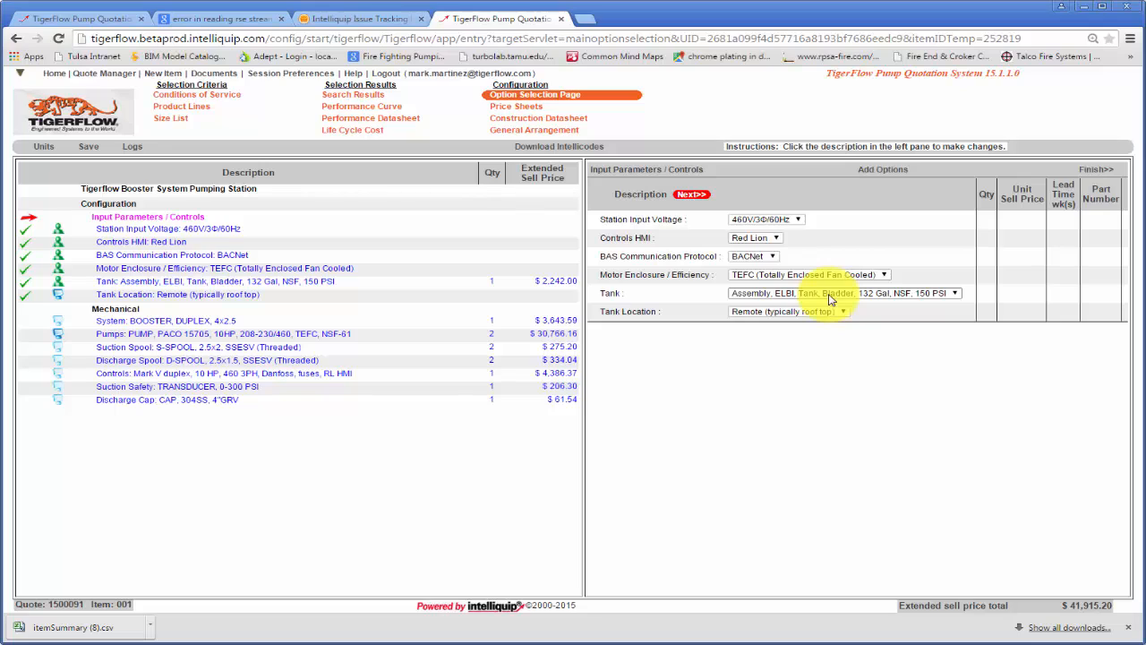
left_click(777, 312)
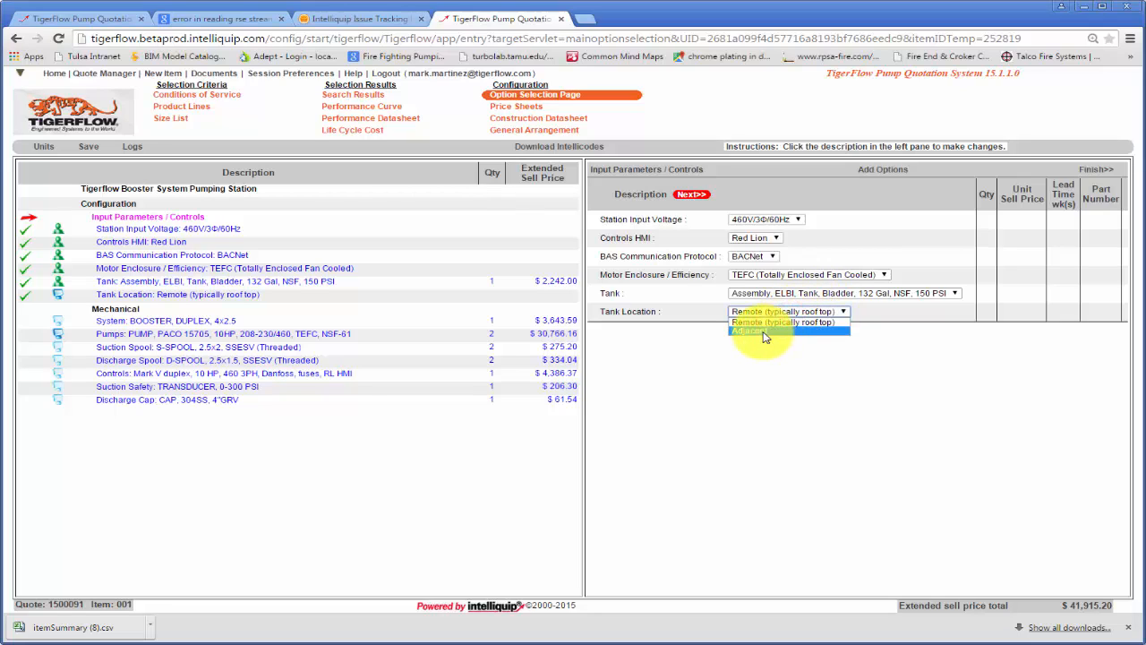
left_click(759, 333)
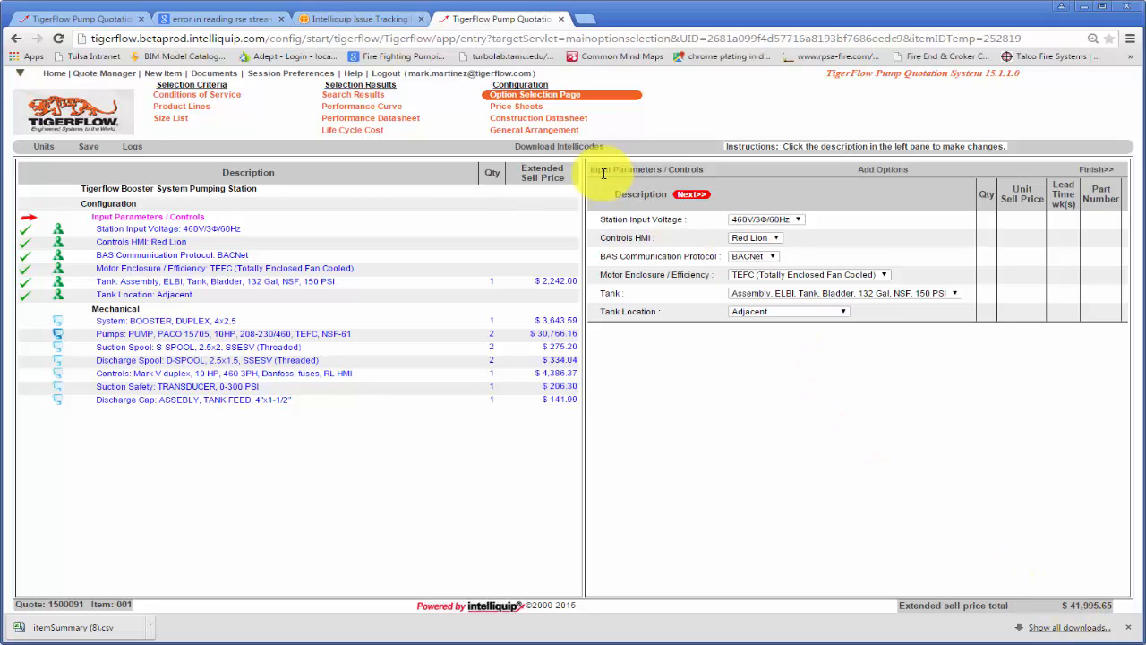
- Examine the general arrangement drawing of the configured booster system
left_click(515, 134)
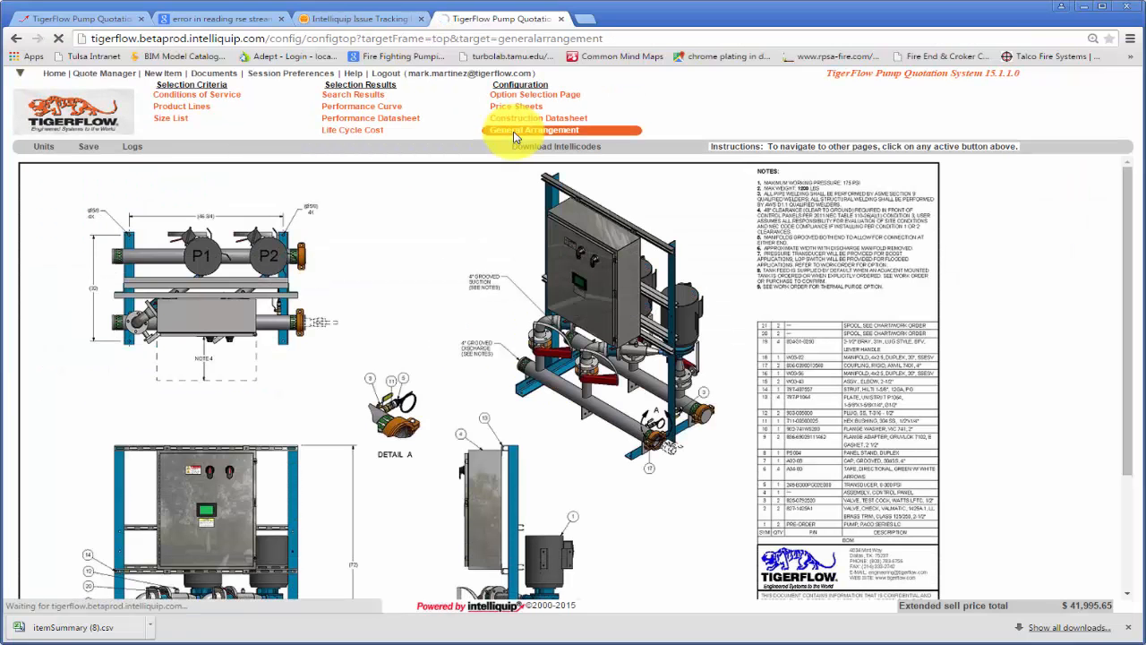
scroll(530, 275, "down", 2)
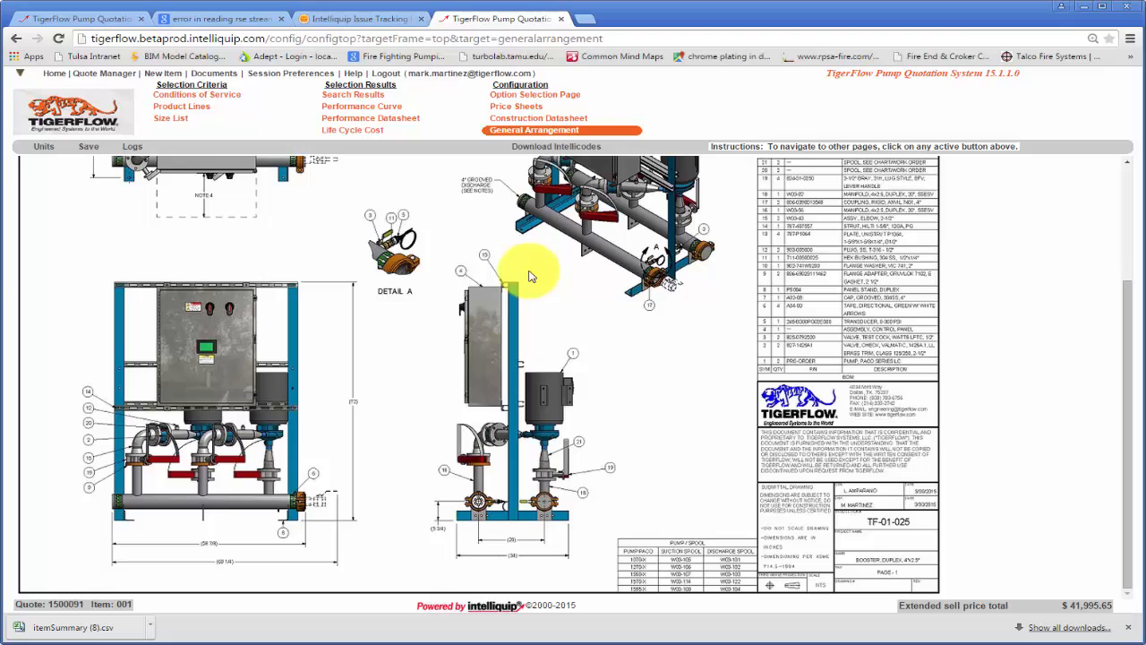
scroll(527, 271, "up", 2)
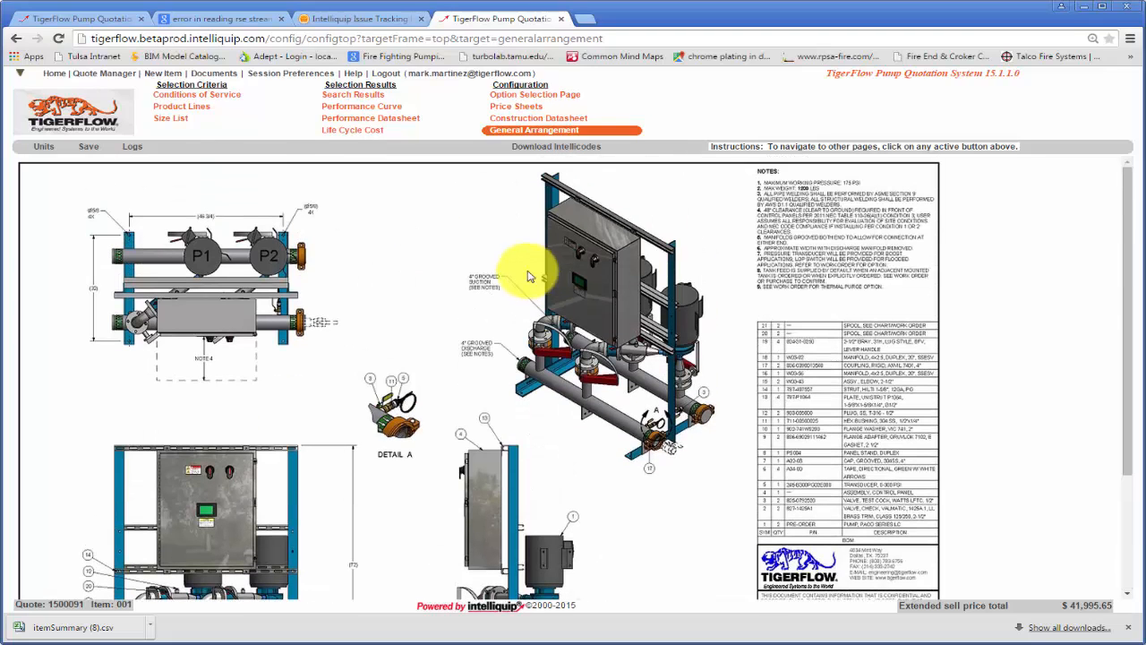
- Save the configured pump as item 001 in the existing quote, generating PDFs and continuing to Quote Documents after the save
left_click(93, 149)
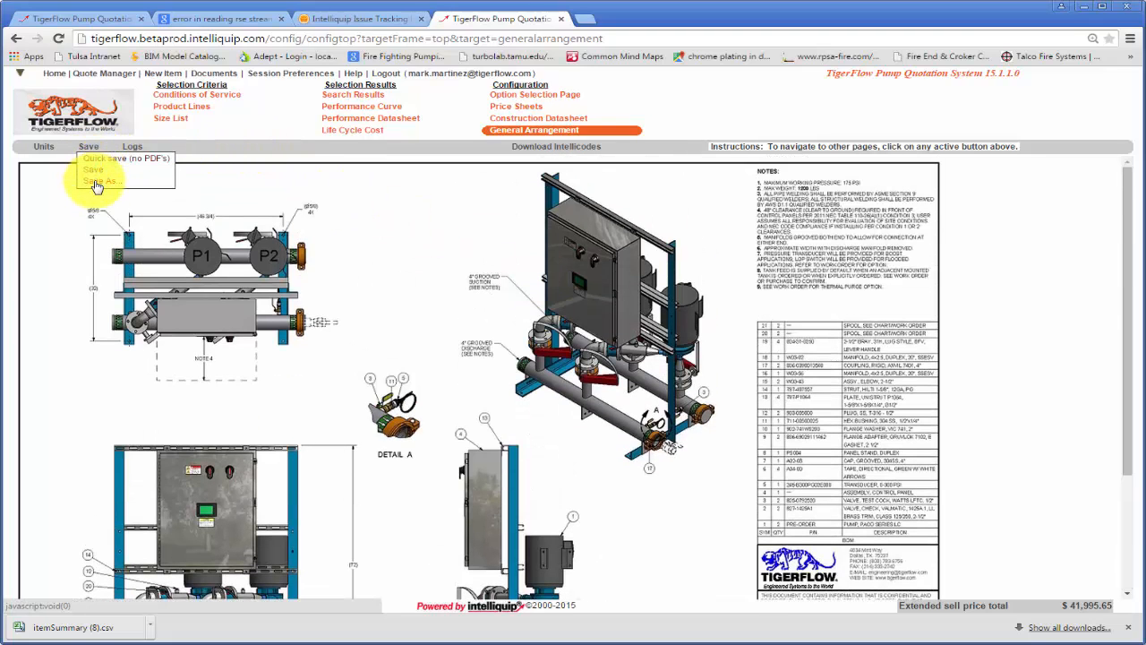
left_click(96, 183)
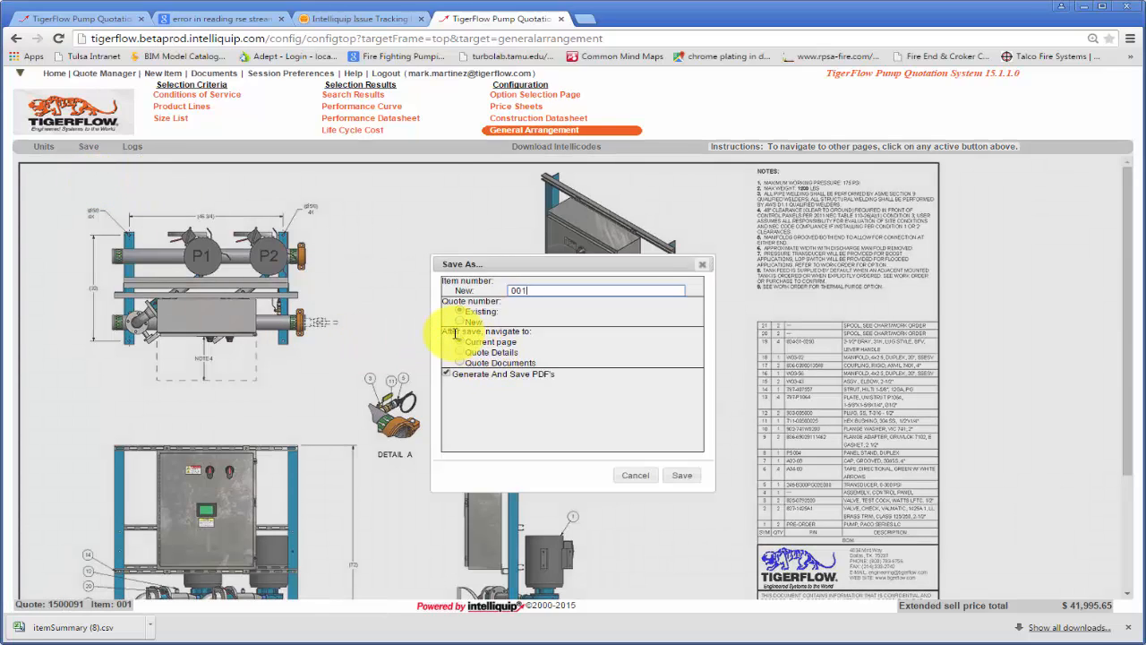
left_click(461, 363)
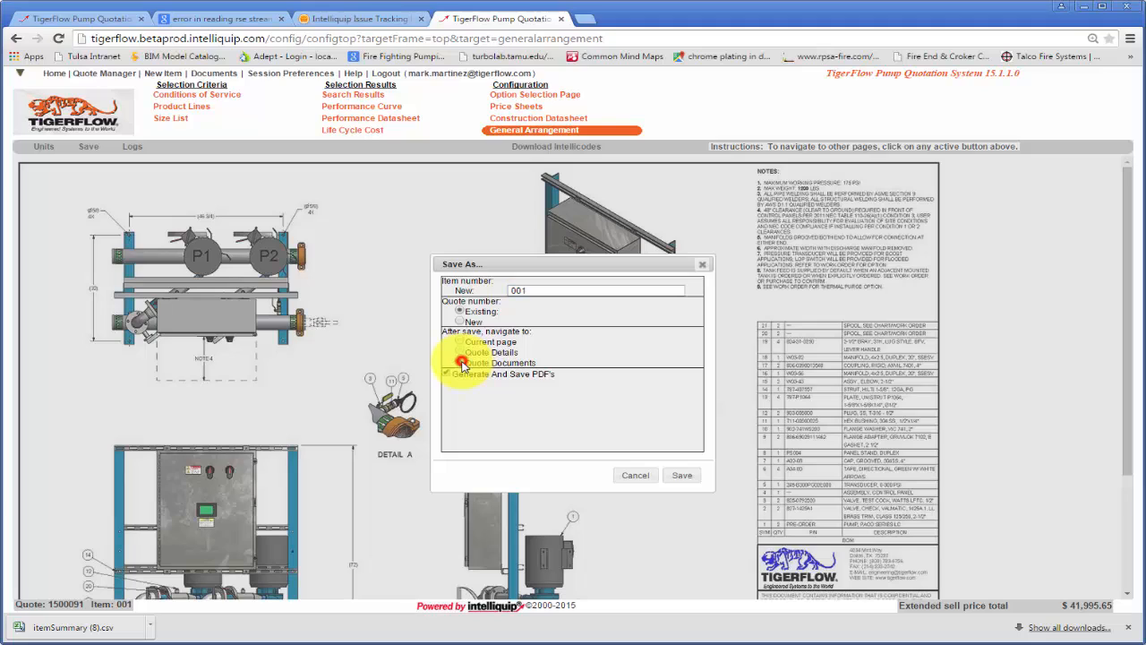
left_click(683, 479)
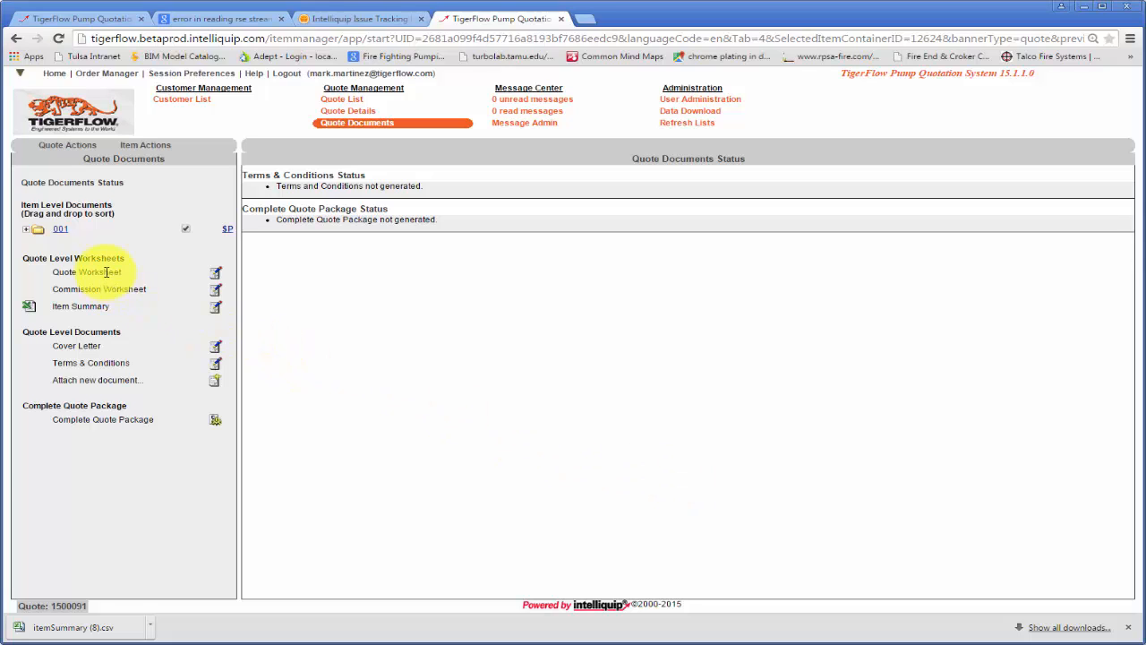
- Attach TF-01-024.pdf from the TF-01-024 folder of the library documents to item 001
left_click(28, 232)
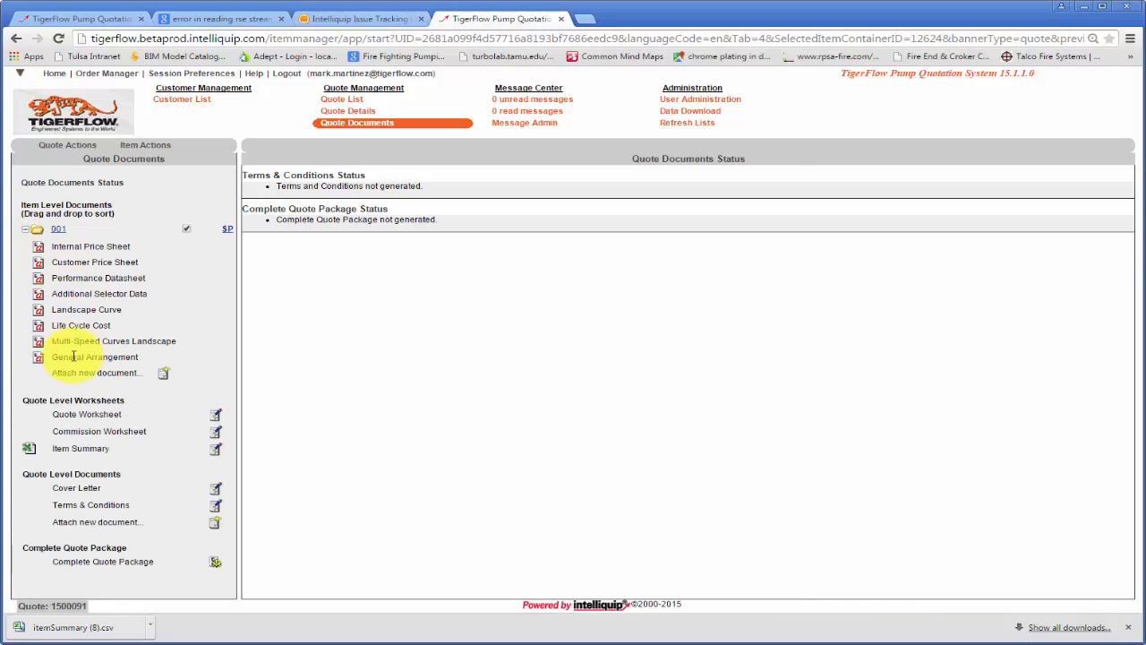
left_click(165, 375)
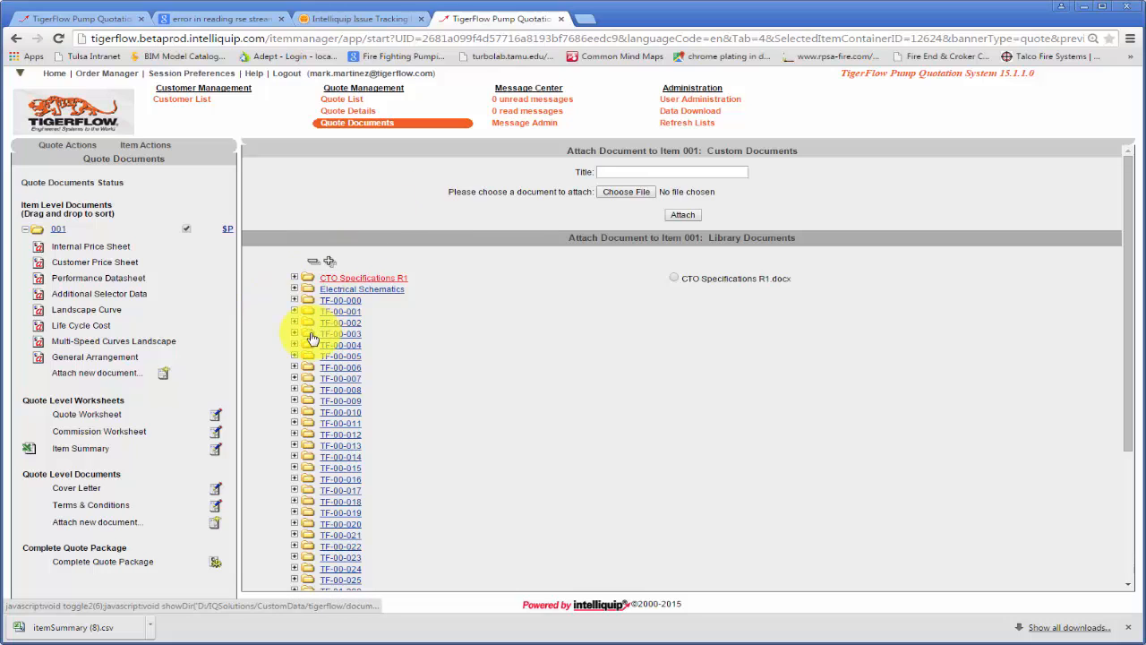
scroll(327, 467, "down", 3)
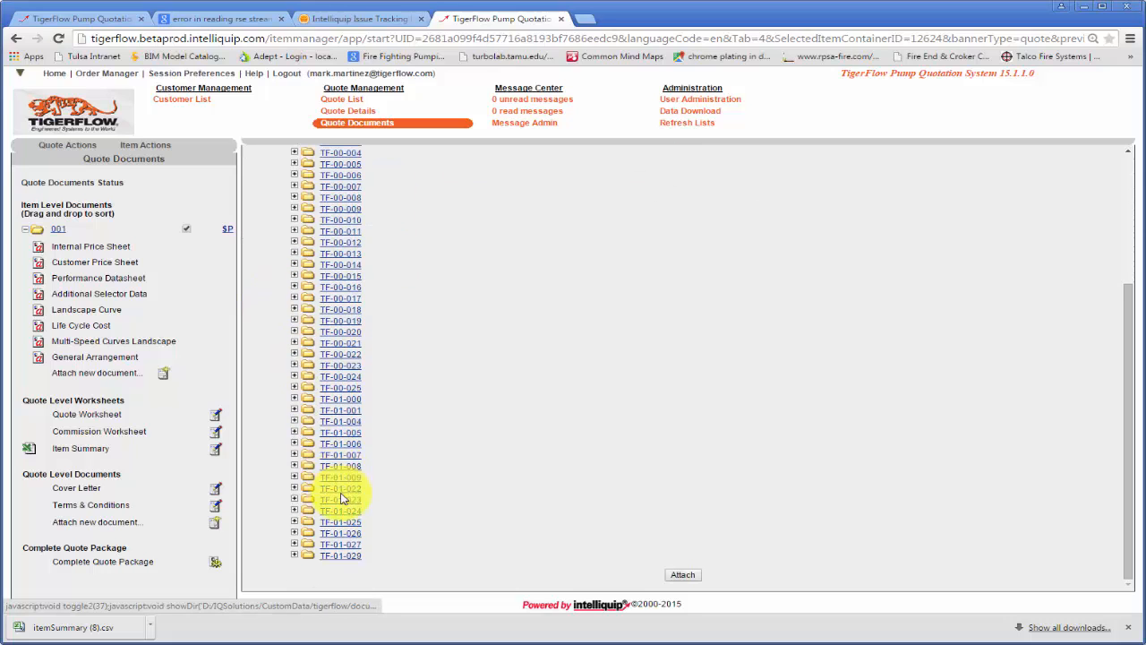
left_click(297, 514)
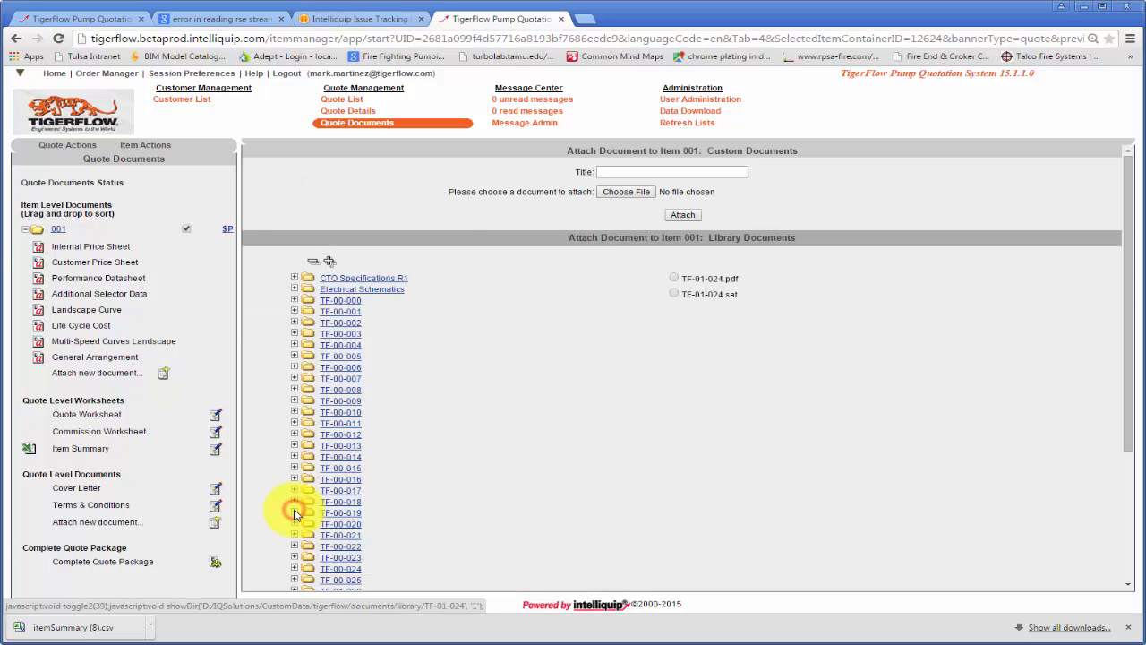
left_click(675, 279)
left_click(685, 214)
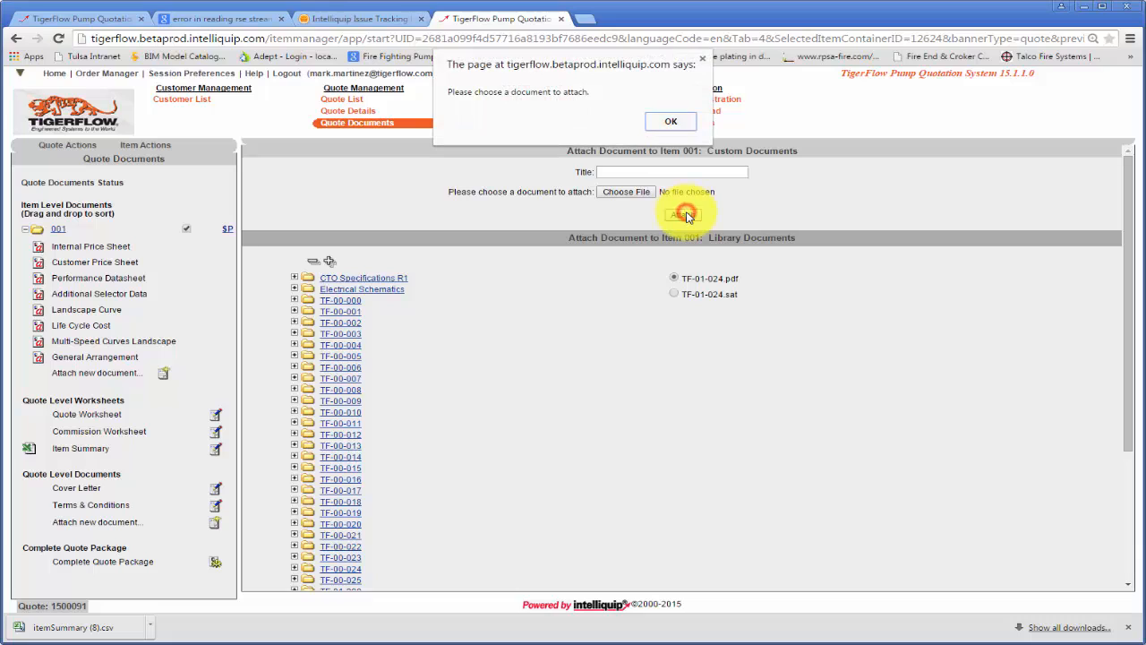
left_click(670, 122)
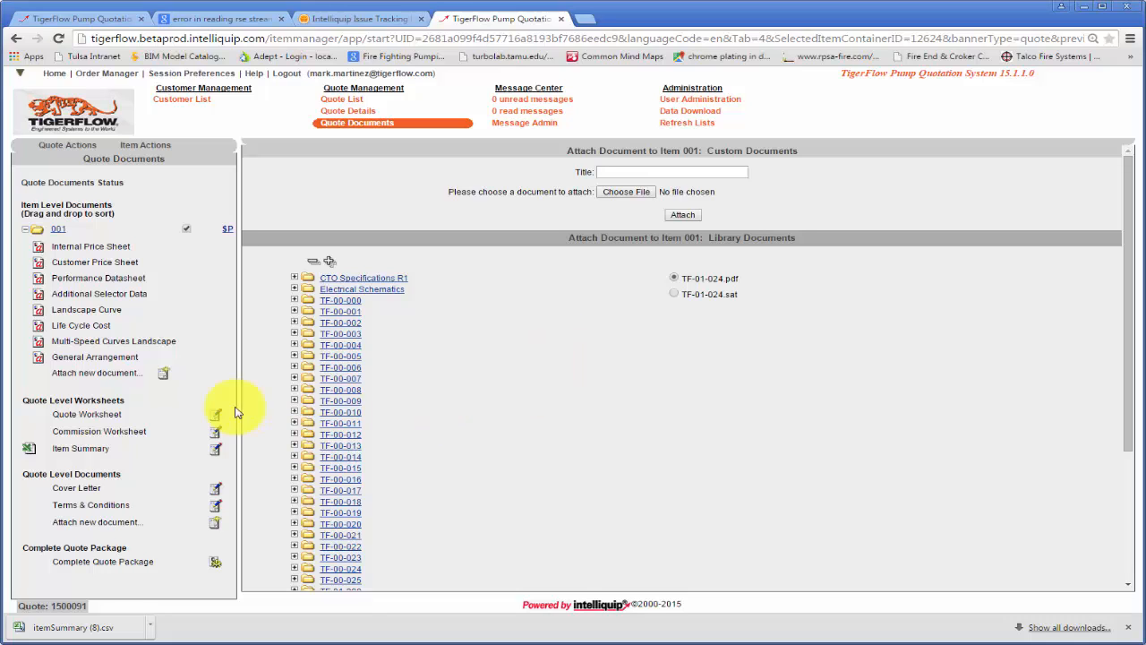
scroll(778, 445, "down", 2)
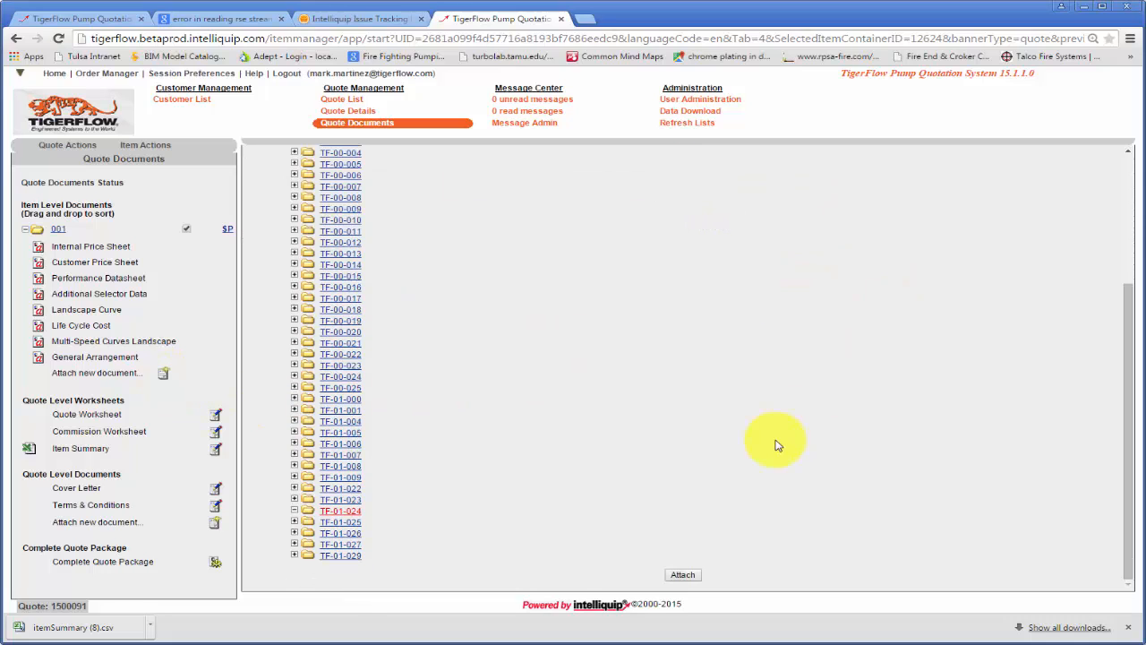
left_click(686, 575)
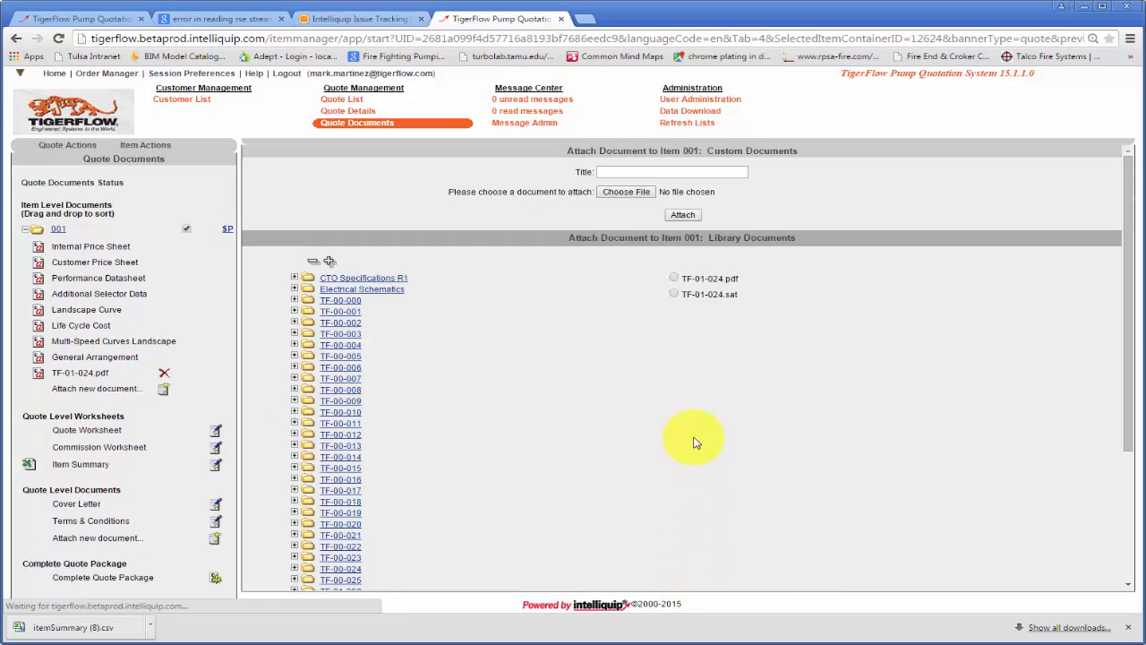
- Attach CTO Specifications R1.docx from the library documents to item 001
left_click(164, 389)
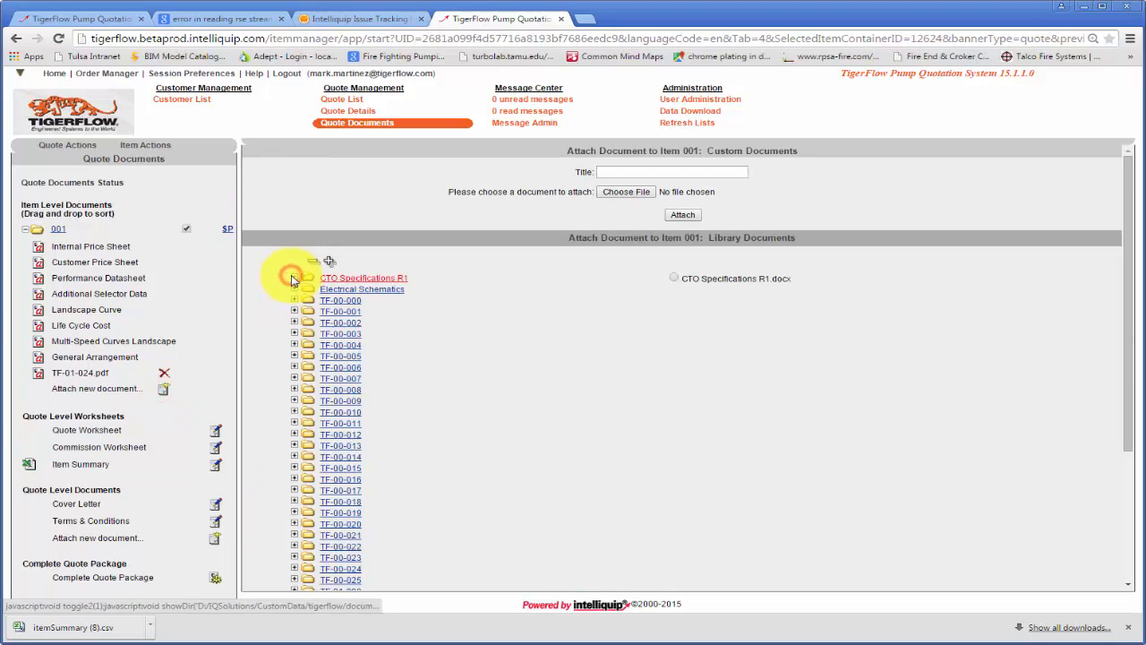
left_click(674, 277)
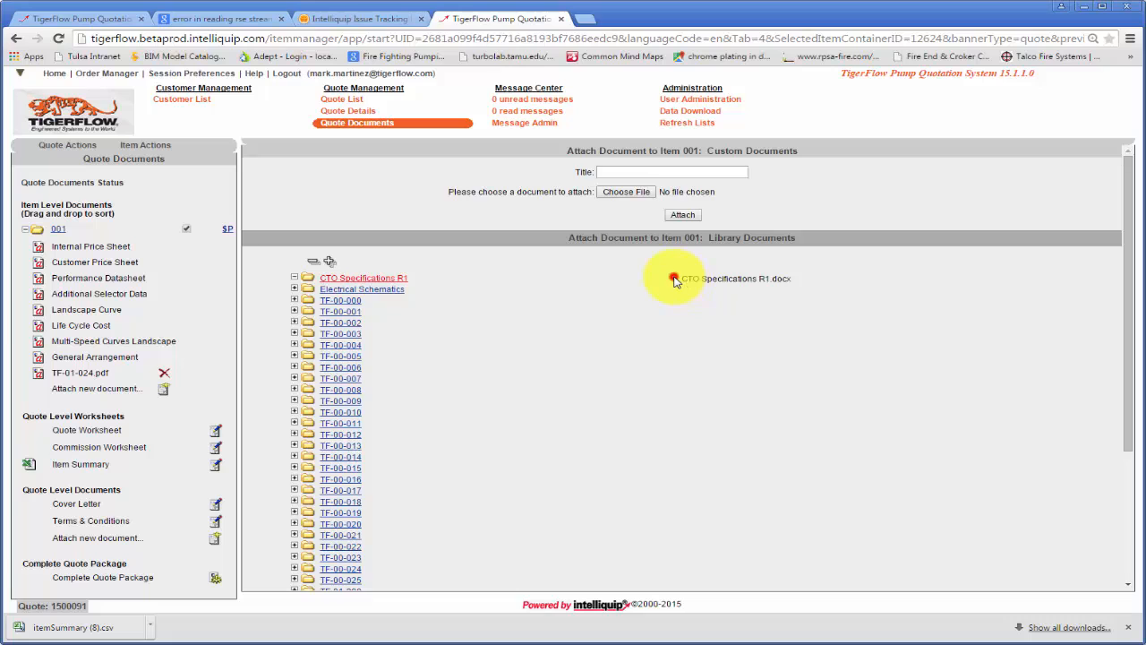
scroll(685, 466, "down", 3)
left_click(684, 575)
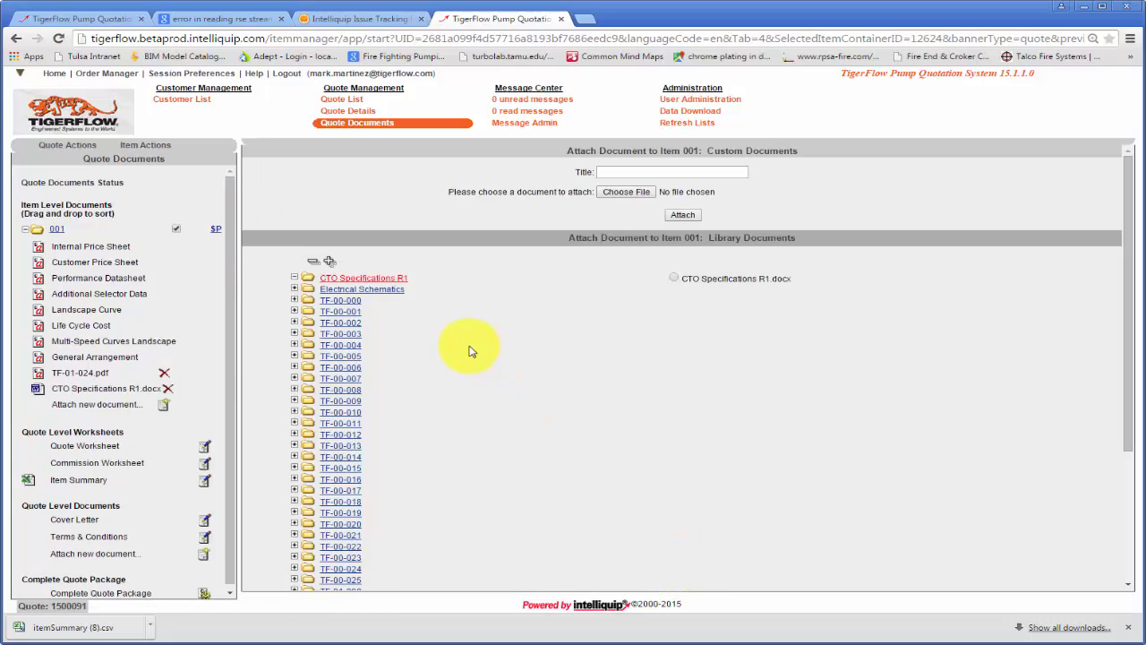
- Attach the electrical schematic MARK_V_TGF_ESC001.pdf from the library documents to item 001
left_click(294, 289)
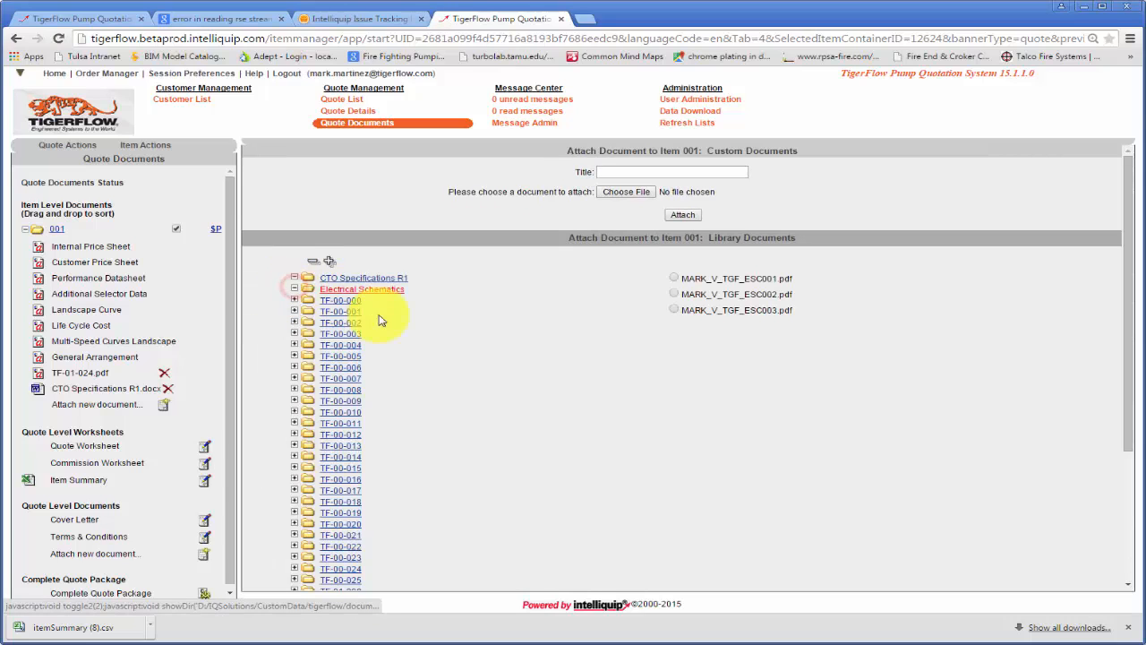
left_click(675, 278)
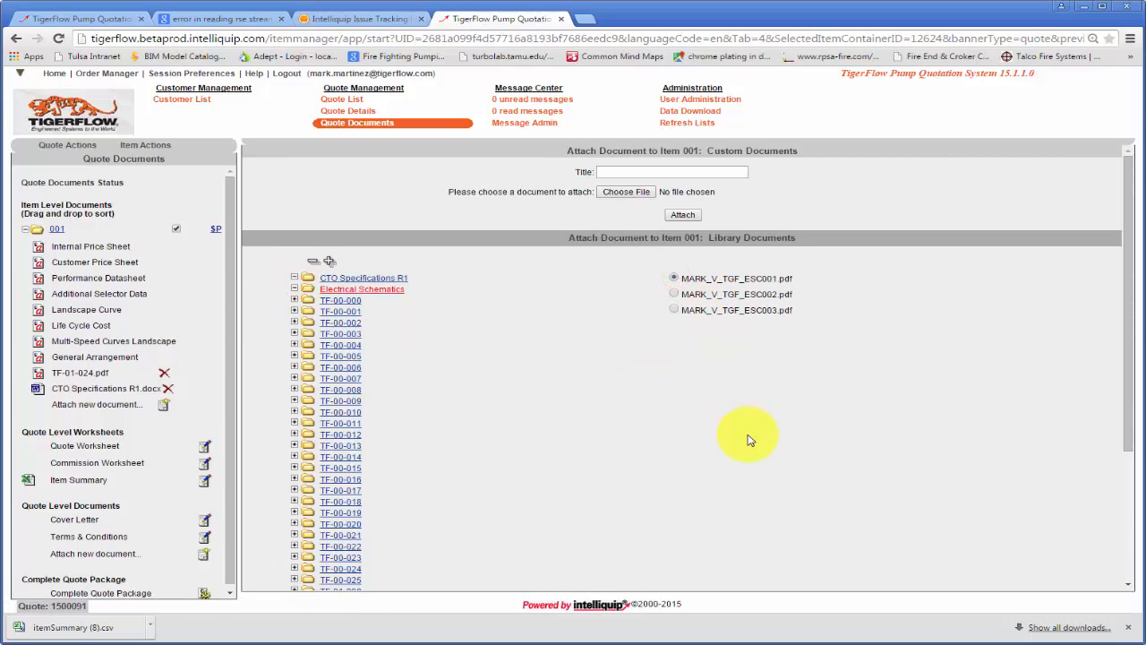
scroll(742, 437, "down", 3)
left_click(685, 575)
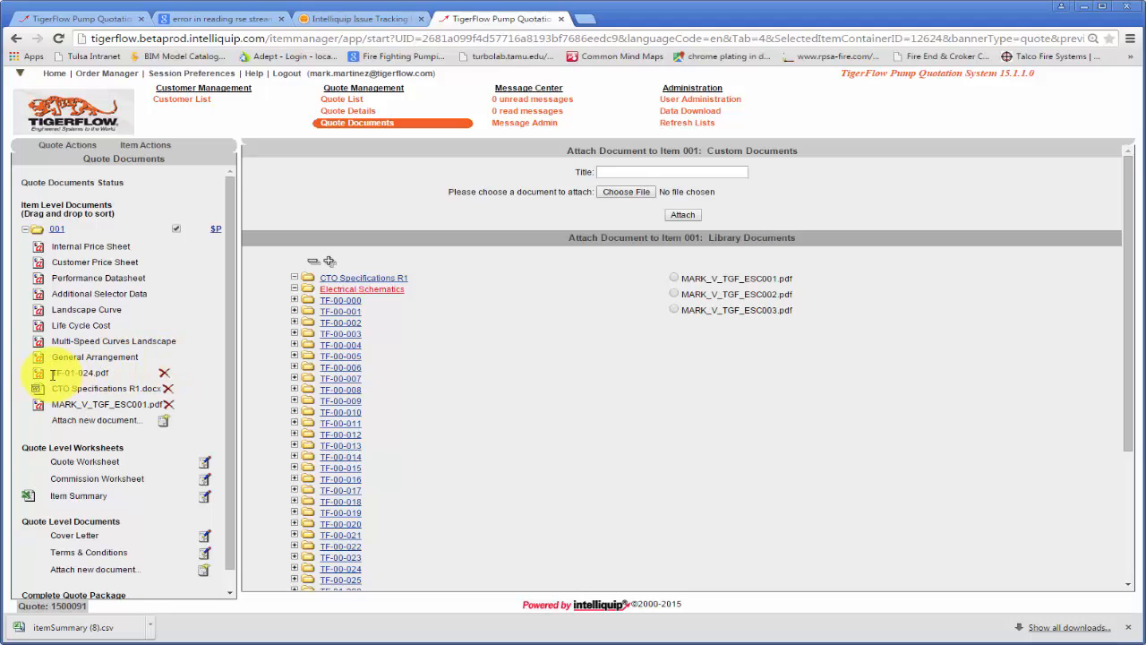
- Review the attached TF-01-024.pdf drawing and the MARK_V_TGF_ESC001.pdf electrical schematic of item 001
left_click(40, 377)
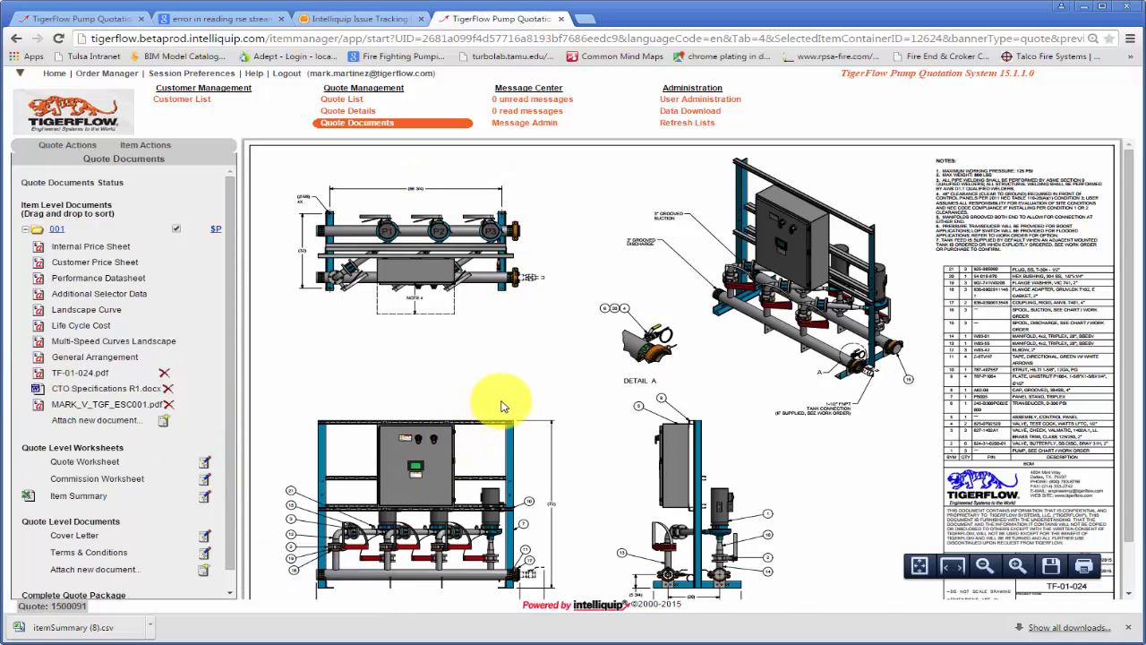
scroll(502, 405, "down", 1)
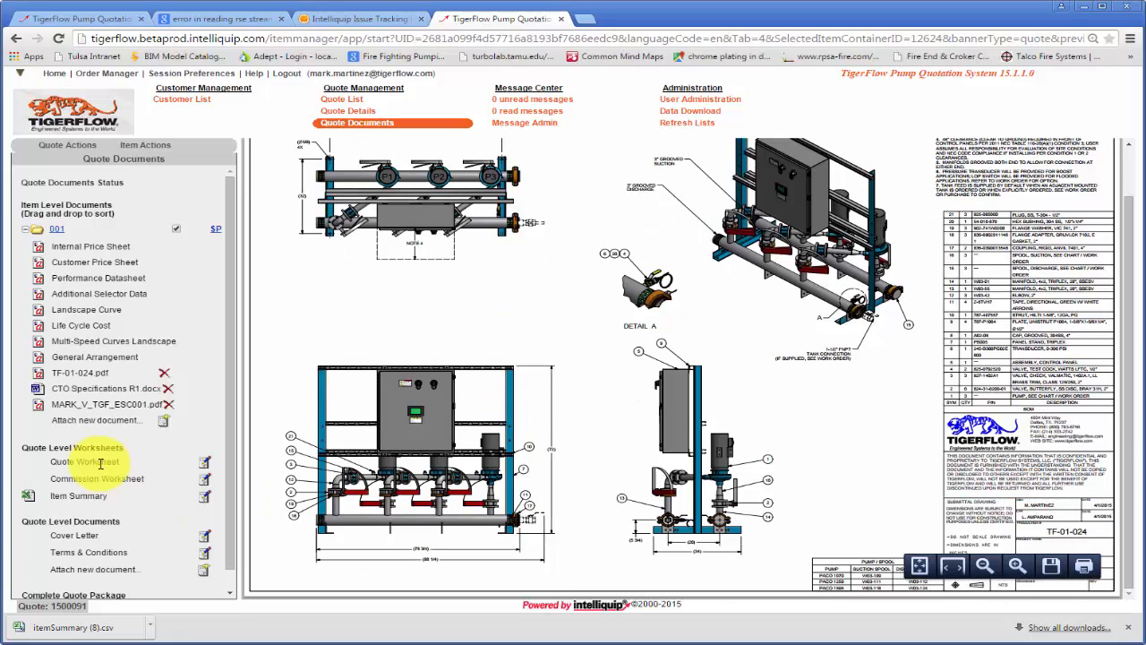
left_click(39, 405)
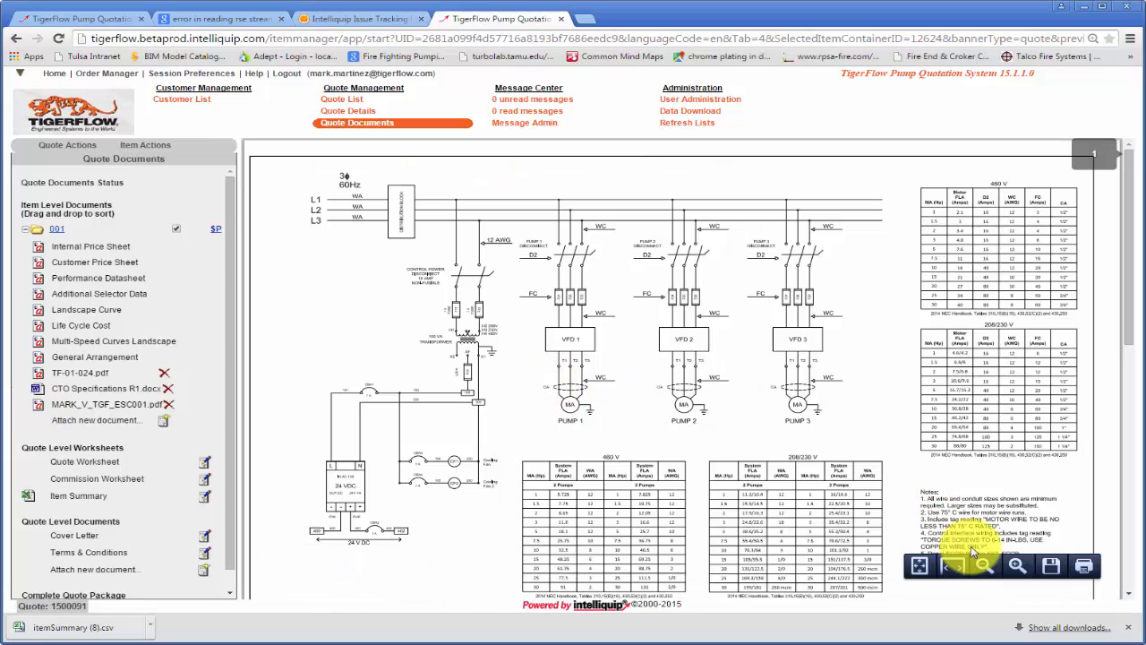
left_click(1054, 571)
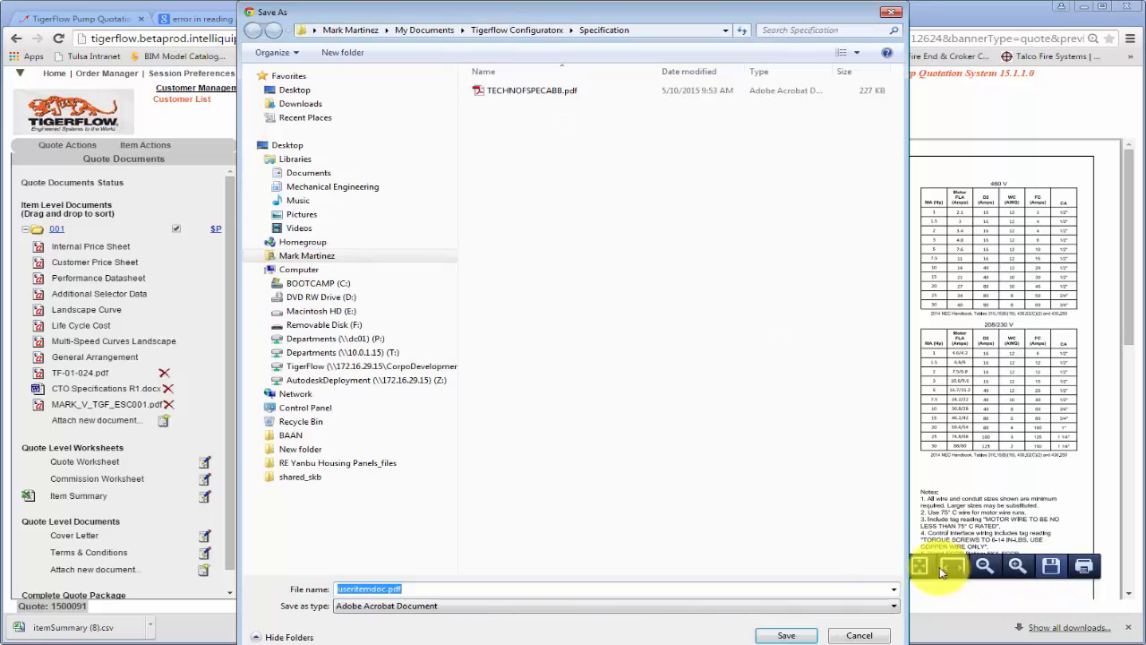
left_click(892, 12)
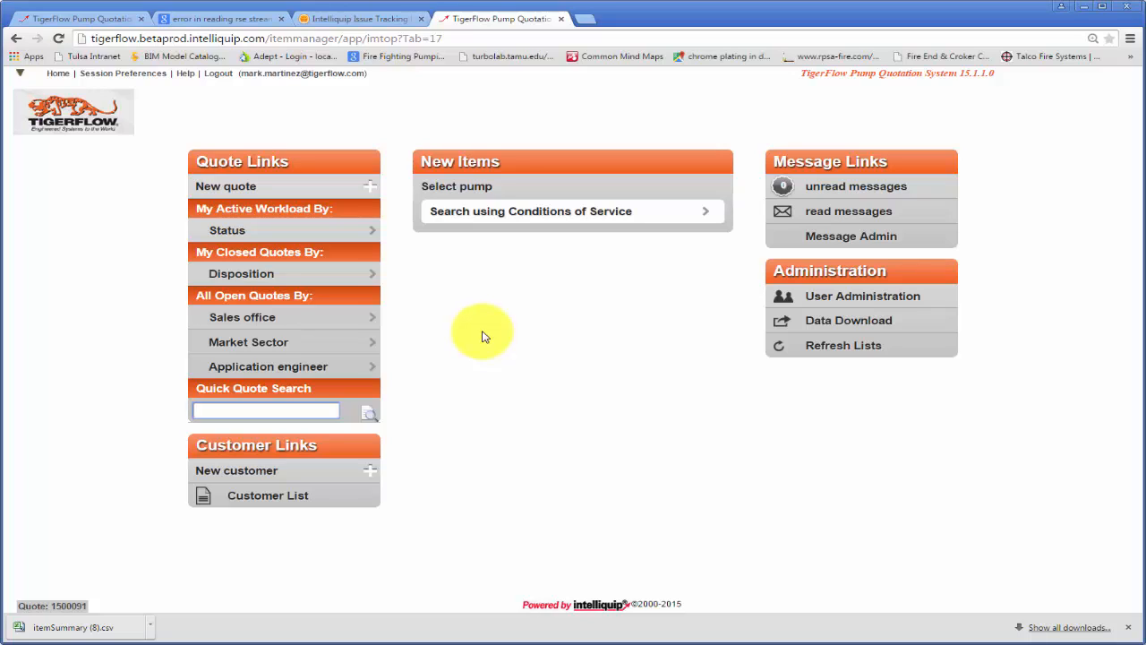
- List the active workload by status and open the quoted Test Project quote for Bidding Contractor
left_click(261, 235)
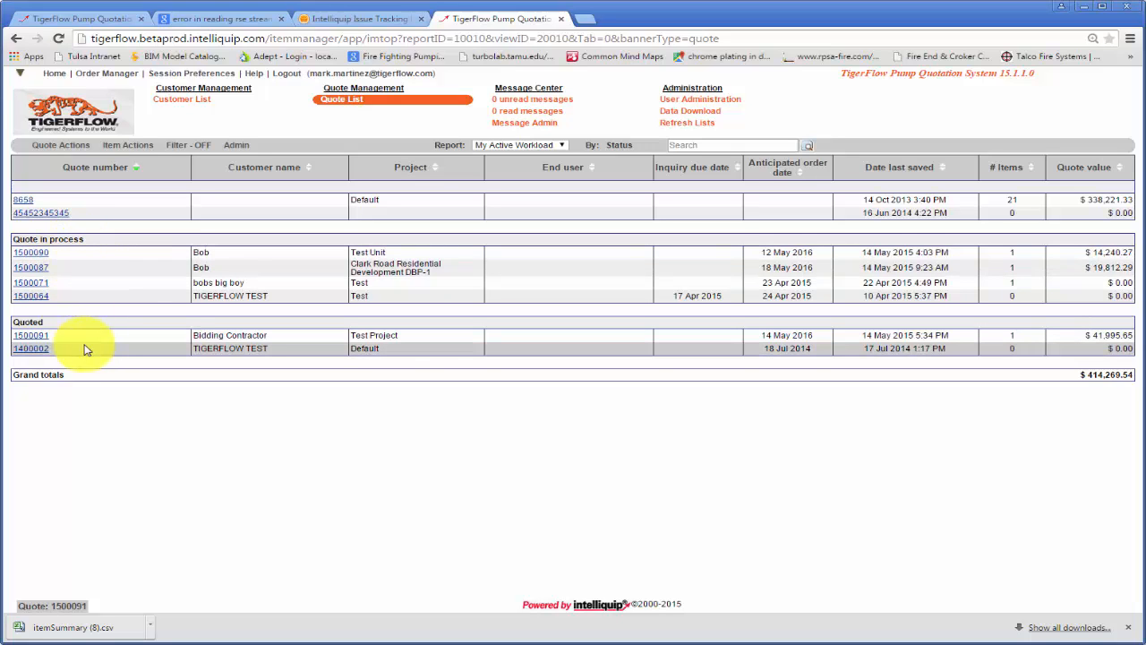
left_click(36, 336)
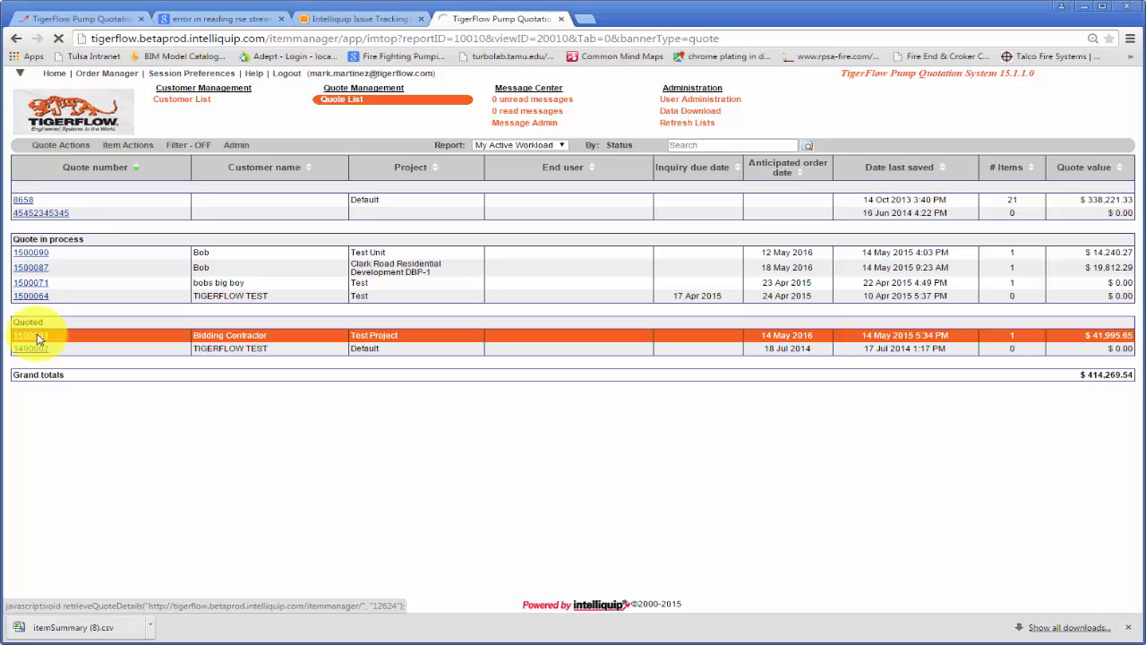